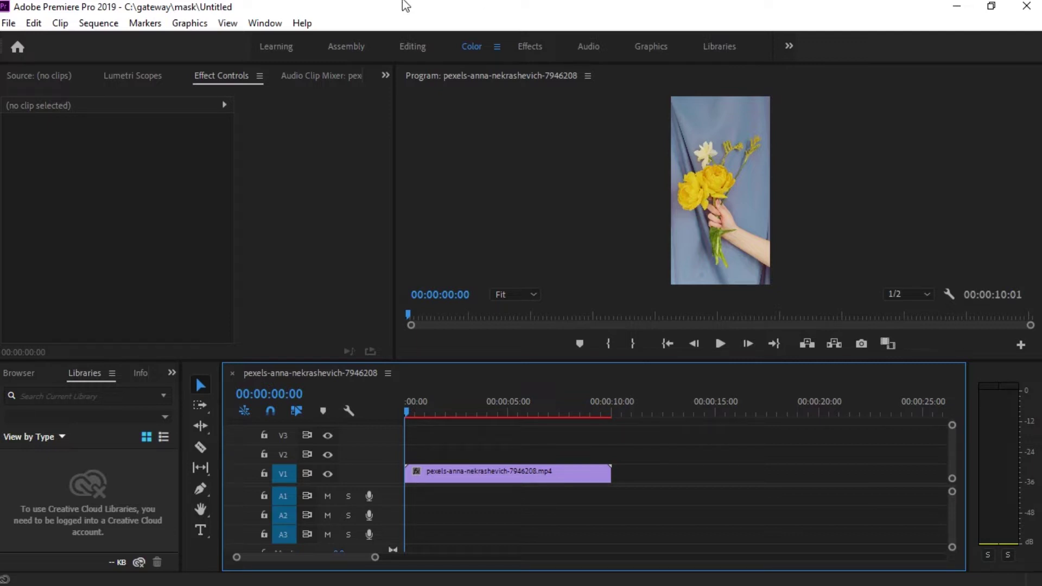
- Switch to the Editing workspace so the flower clip shows on V1 in the sequence
click(417, 46)
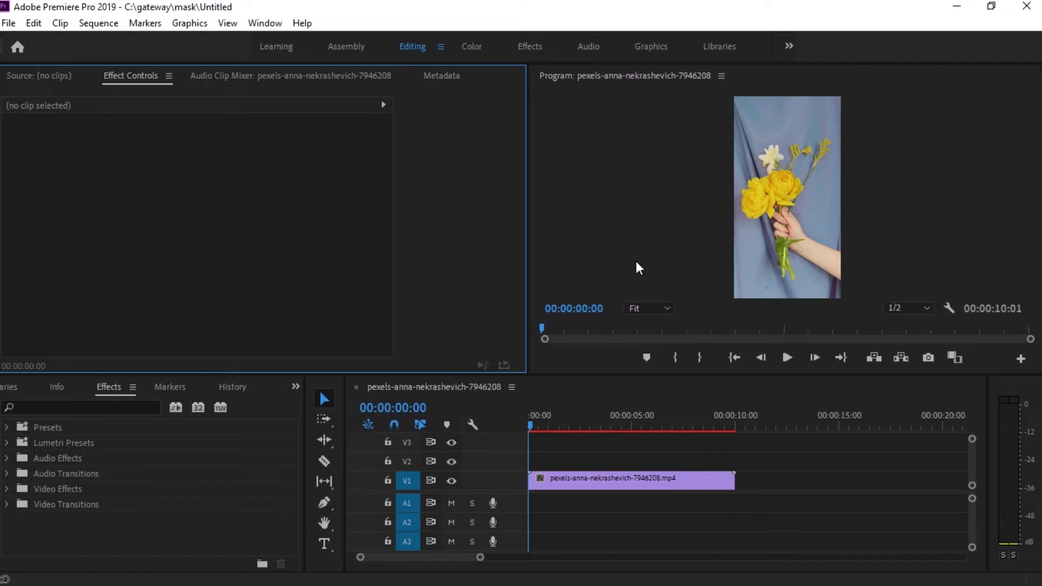
- Select the V1 flower clip, play and stop the preview, and return the playhead to the start
click(637, 485)
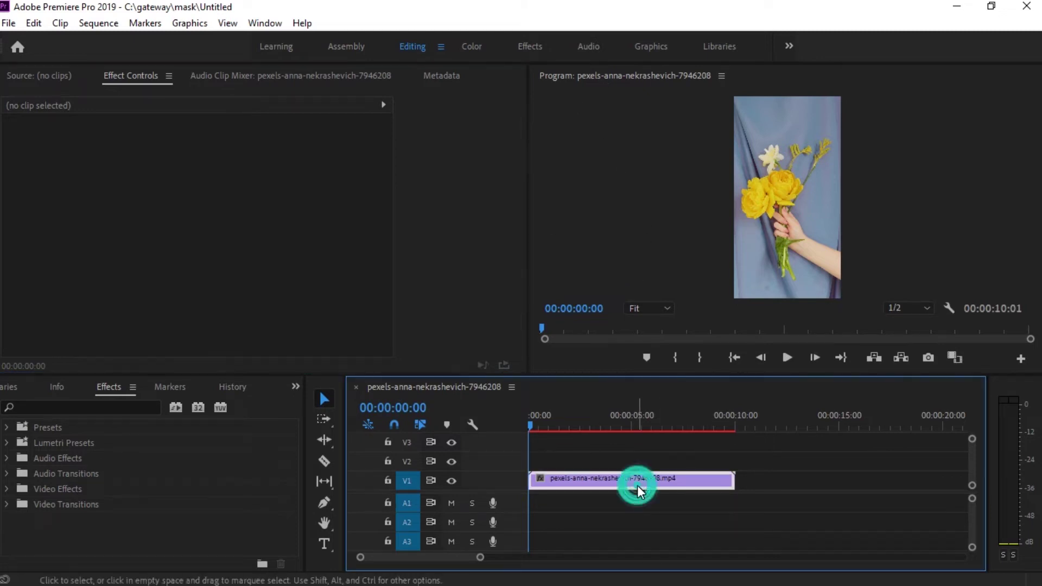
click(786, 357)
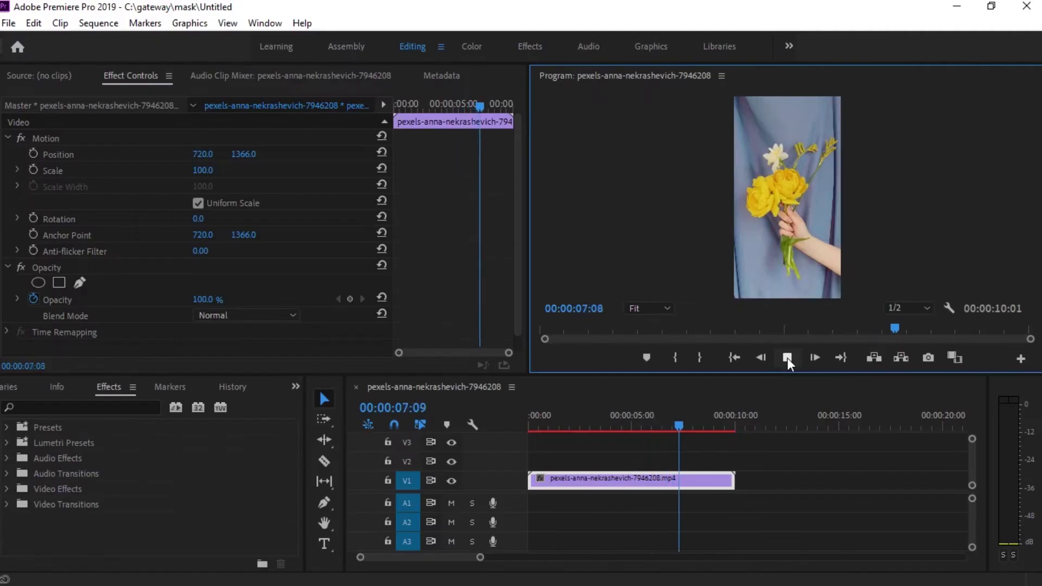
click(787, 357)
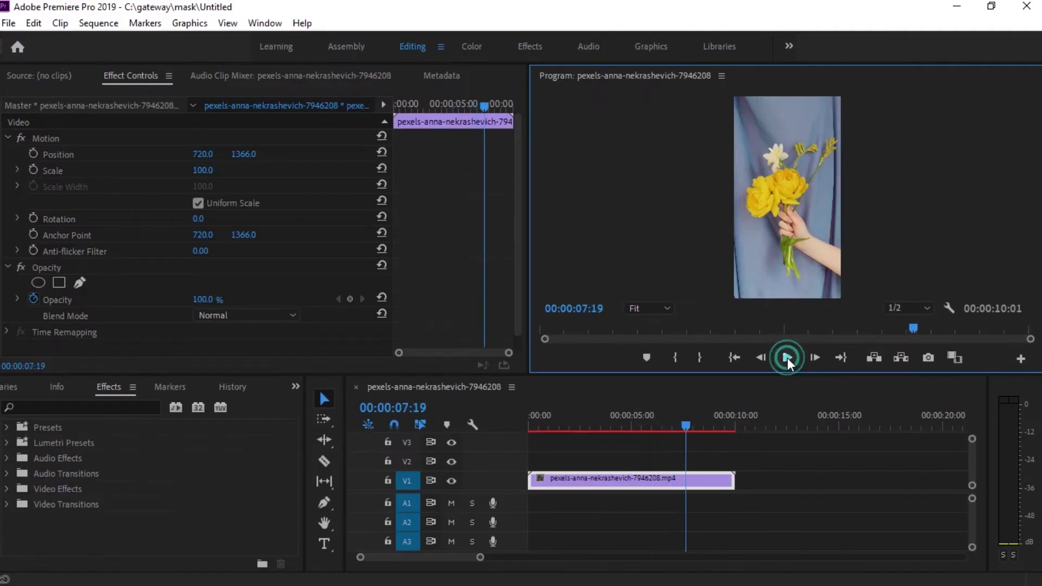
drag(685, 428, 524, 440)
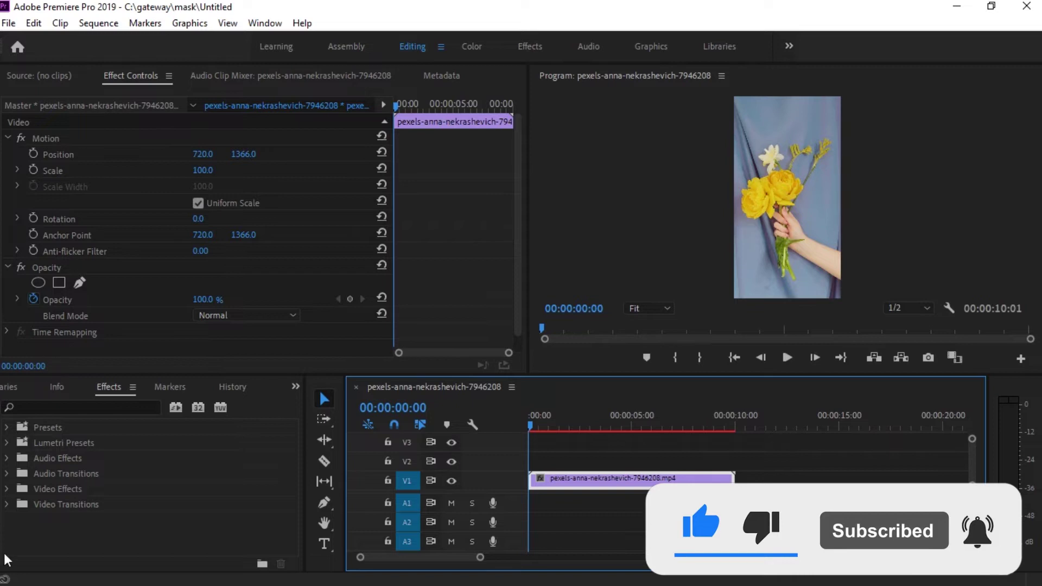
click(295, 386)
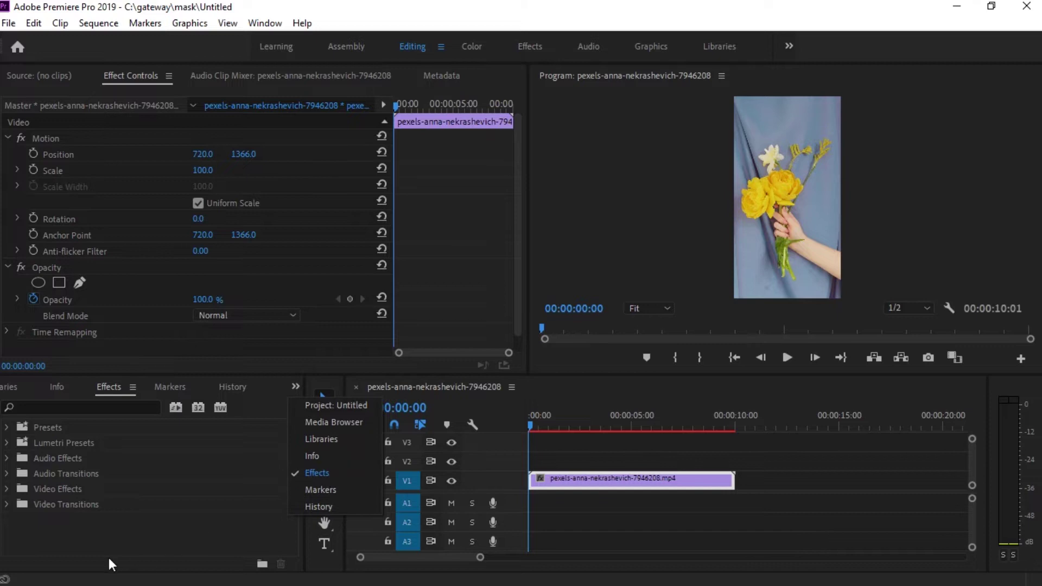
- Search 'change color' in Effects and drag Change Color onto the V1 flower clip
click(67, 412)
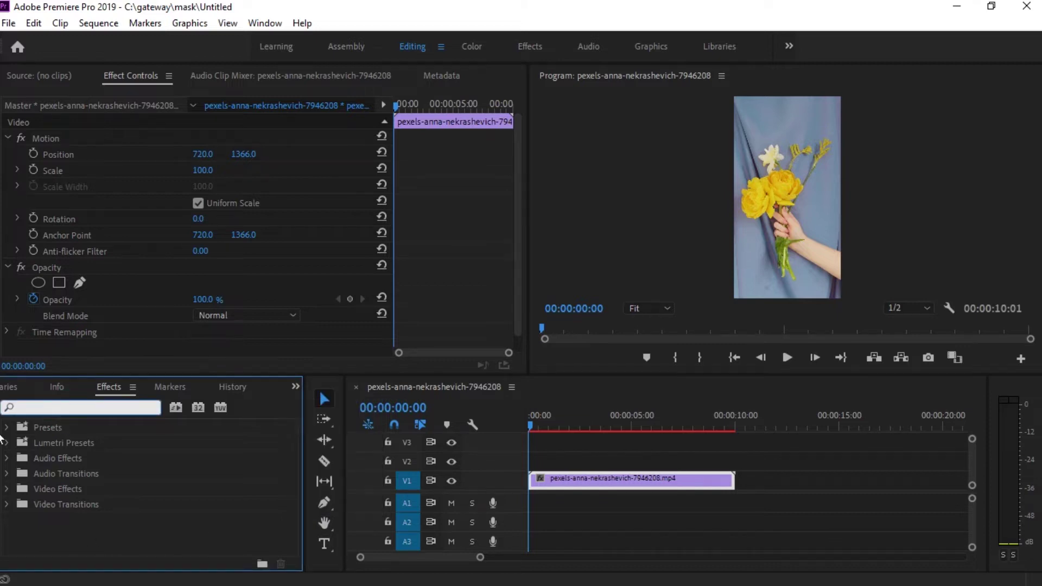
text(ch)
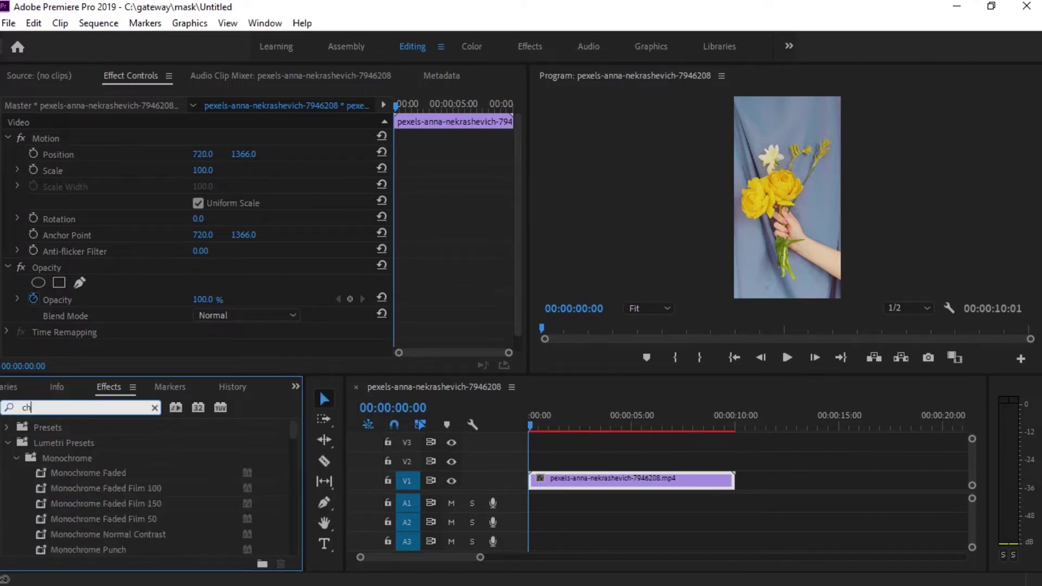
text(ange color)
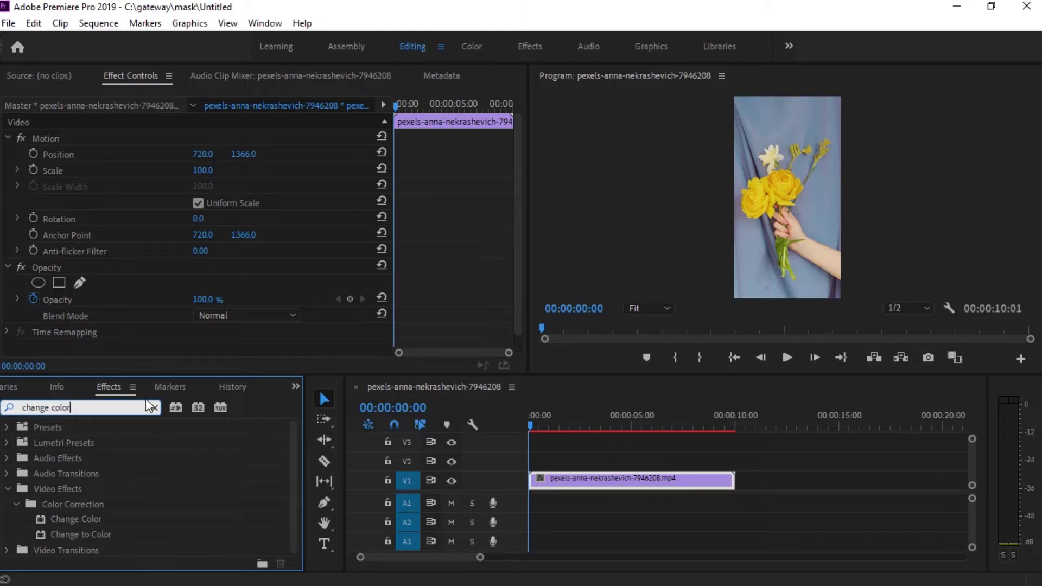
click(56, 490)
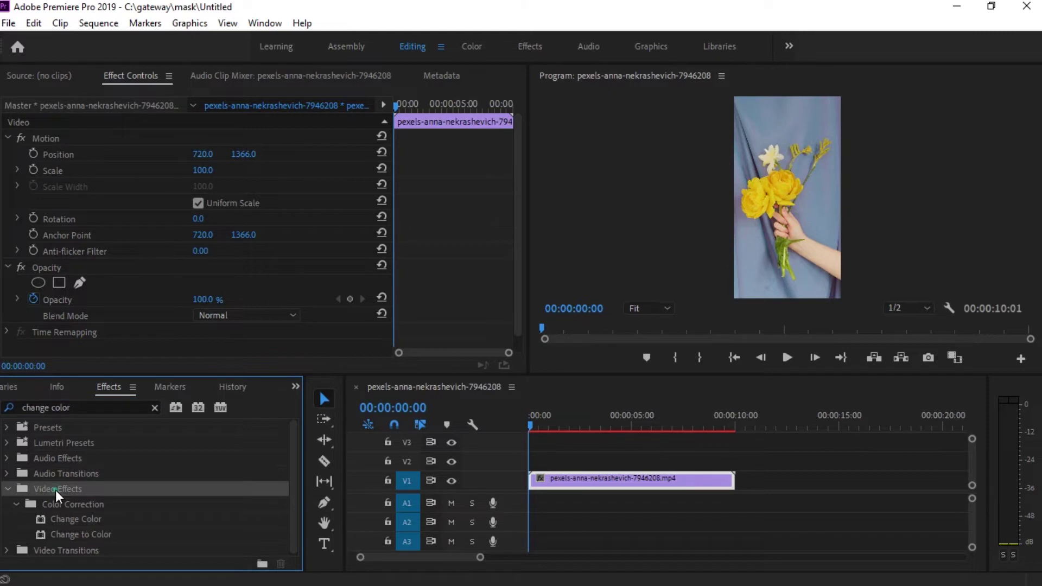
click(66, 504)
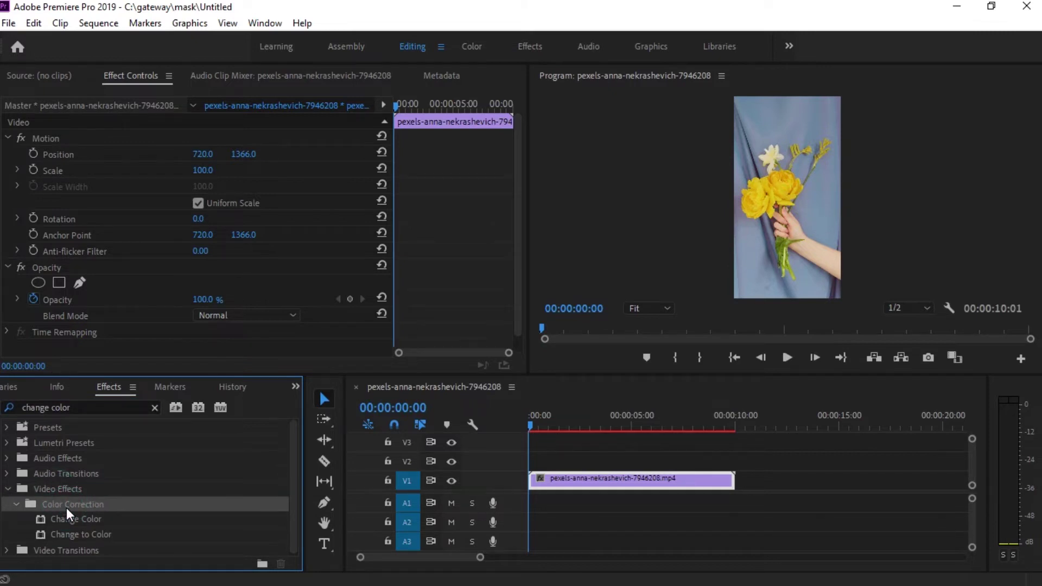
click(81, 521)
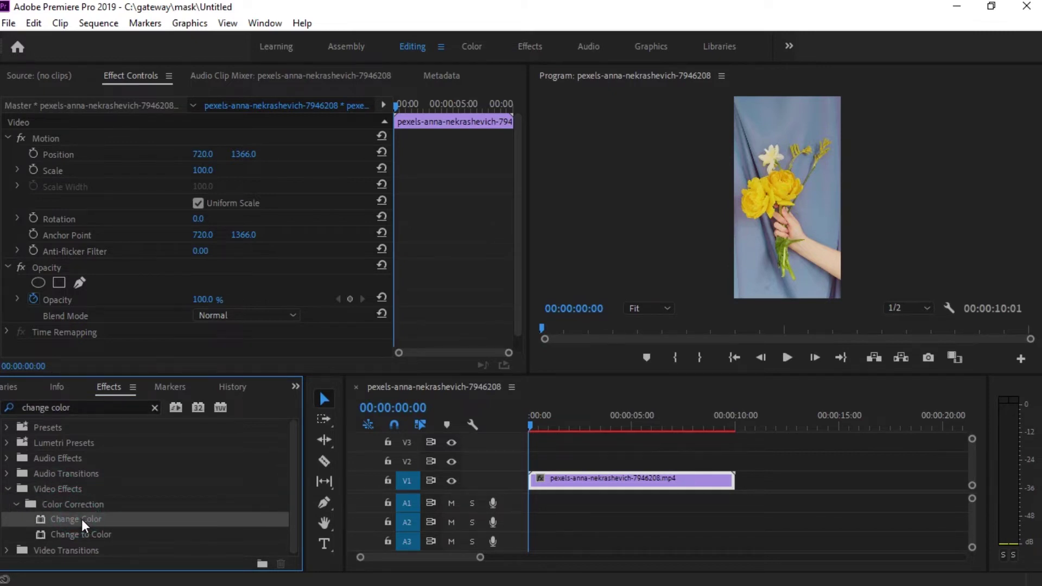
drag(76, 519, 586, 482)
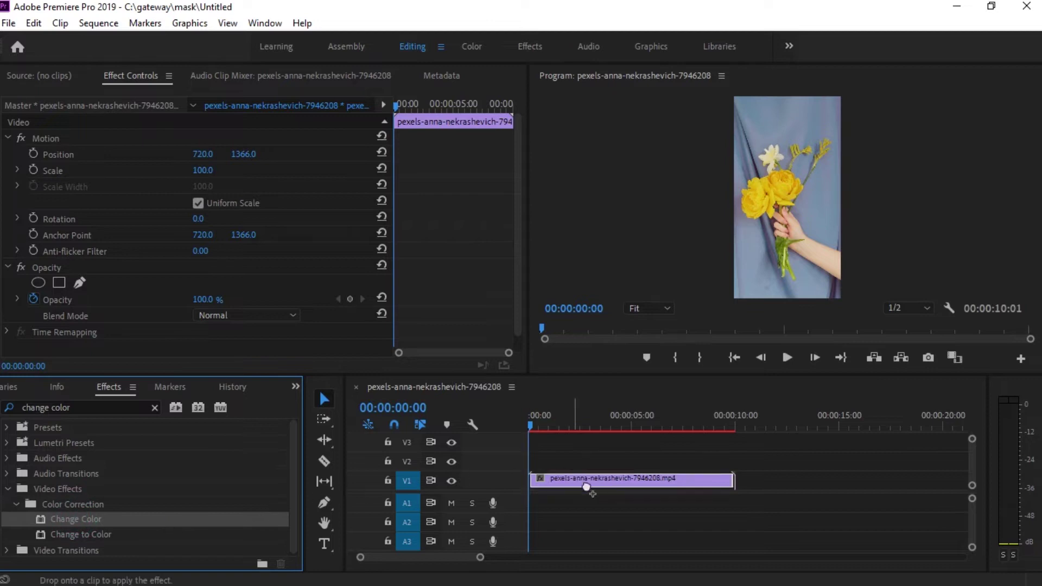
drag(586, 483, 581, 480)
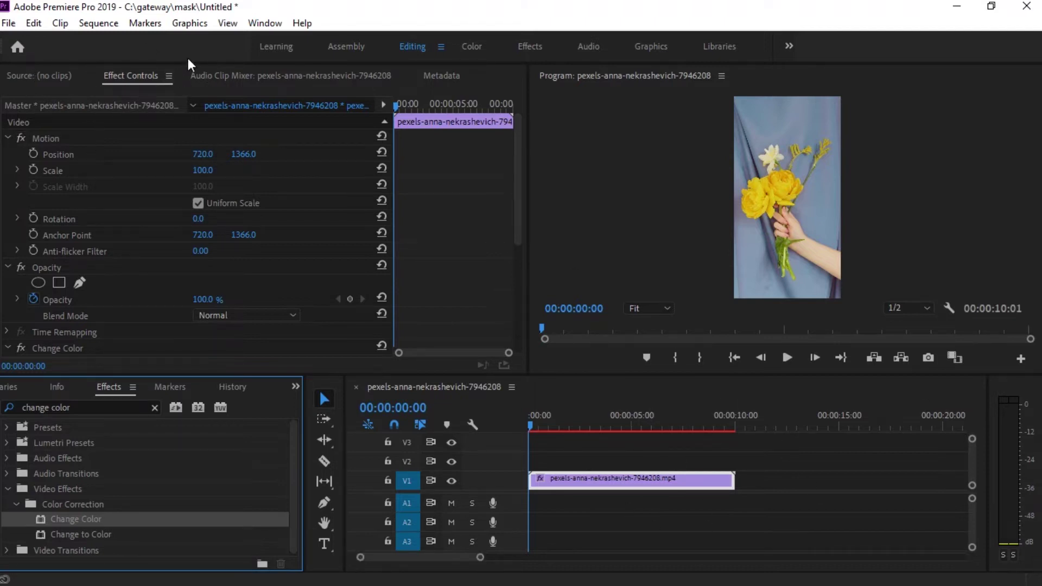
- Sample the flowers' yellow as Change Color's Color To Change using its eyedropper
click(143, 75)
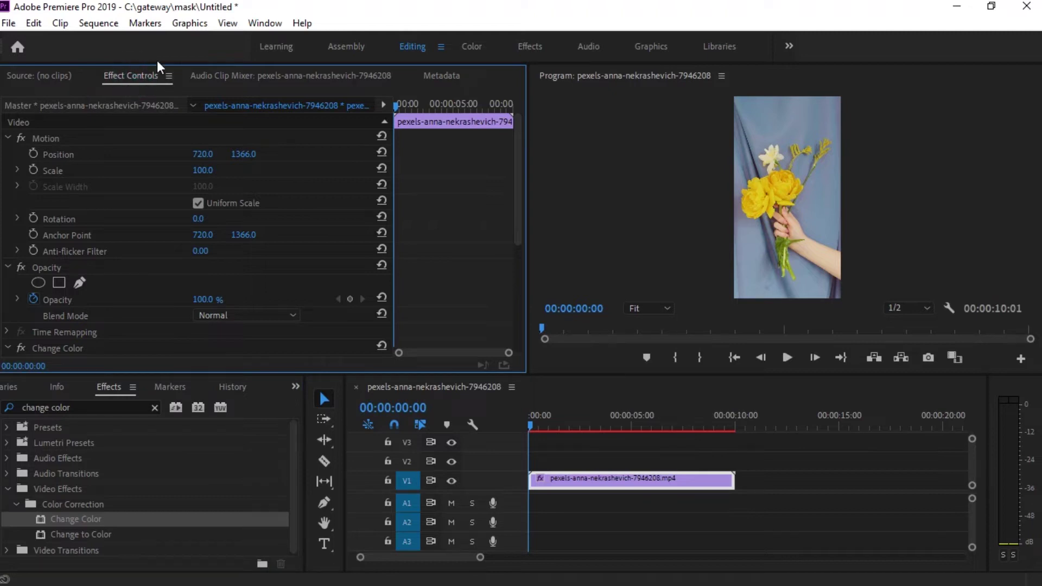
scroll(172, 310, down, 1)
scroll(172, 309, down, 2)
scroll(171, 309, down, 1)
scroll(172, 309, down, 2)
scroll(171, 308, down, 1)
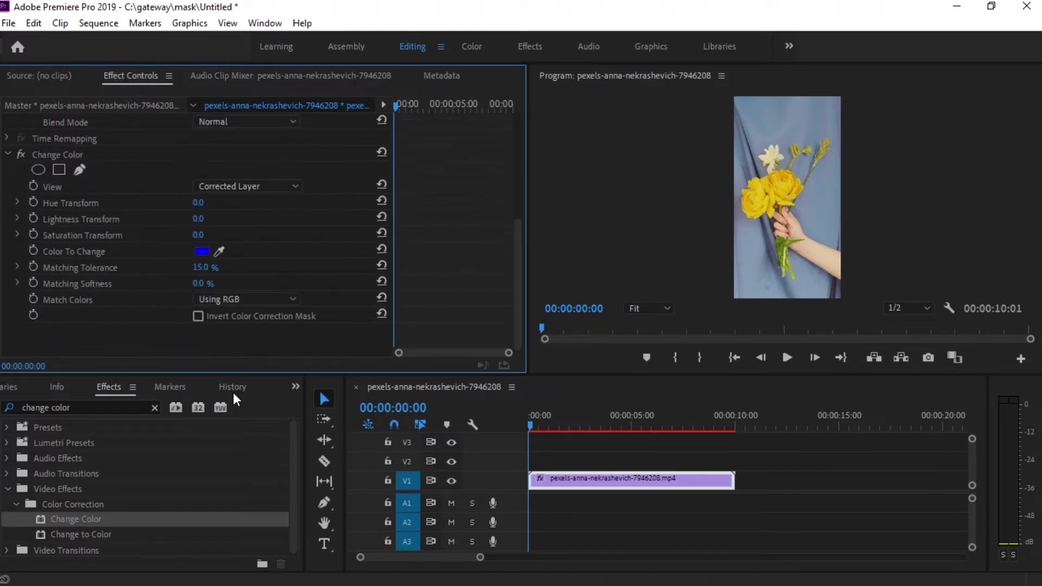
click(51, 155)
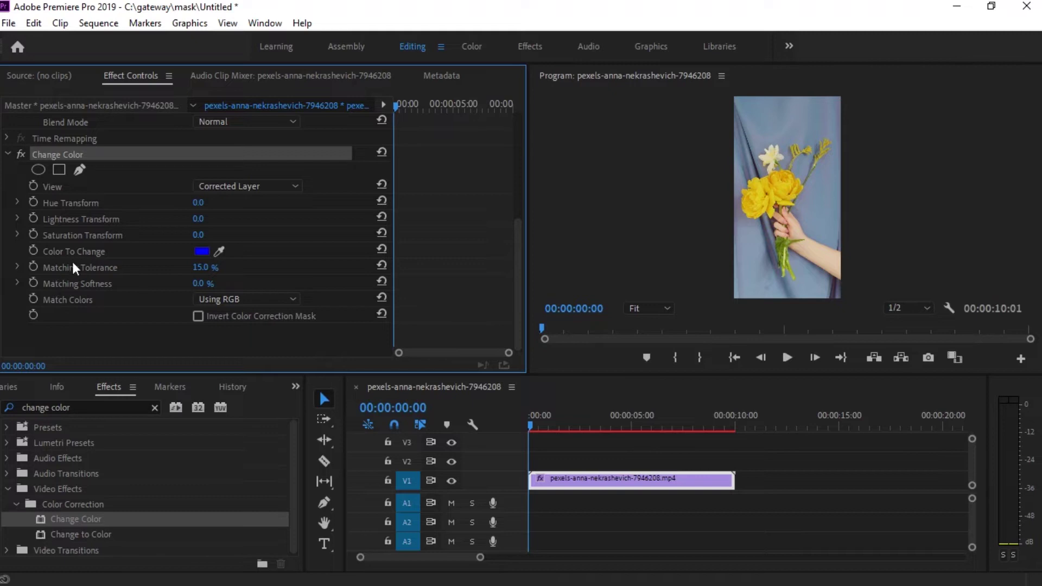
click(56, 251)
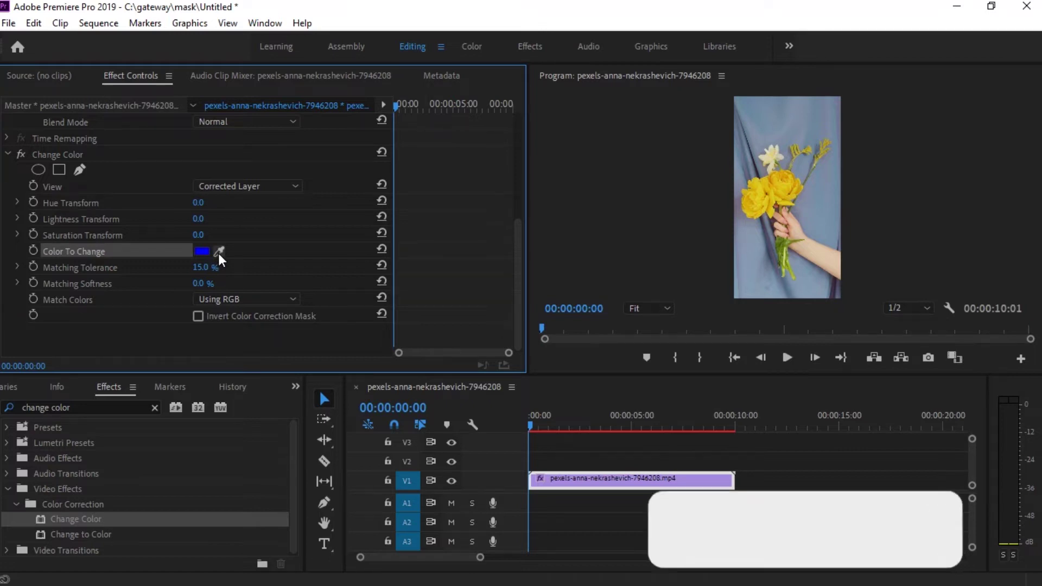
click(220, 250)
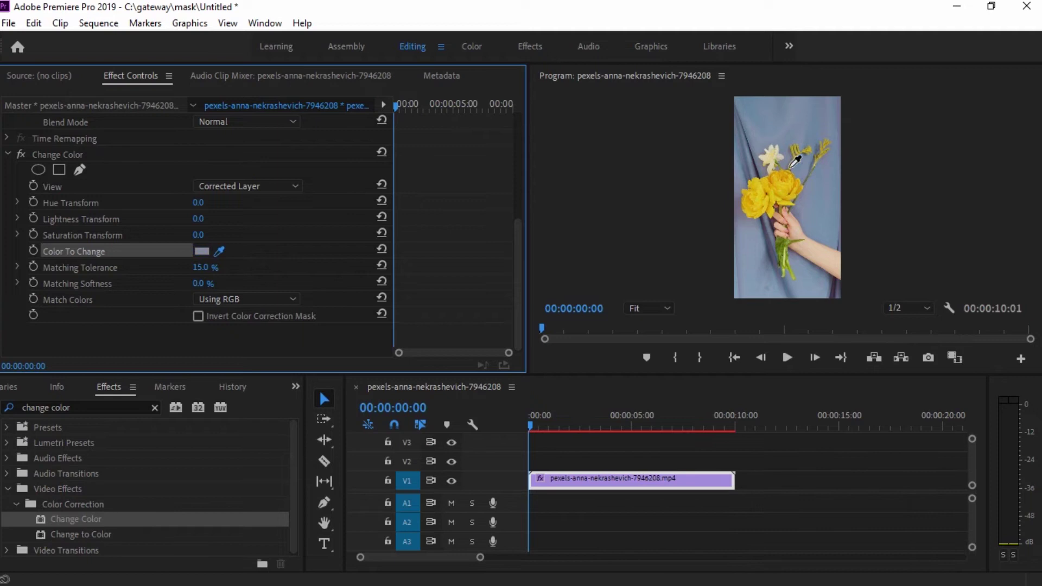
click(781, 188)
- Set Change Color's Hue Transform to 45
drag(198, 202, 208, 203)
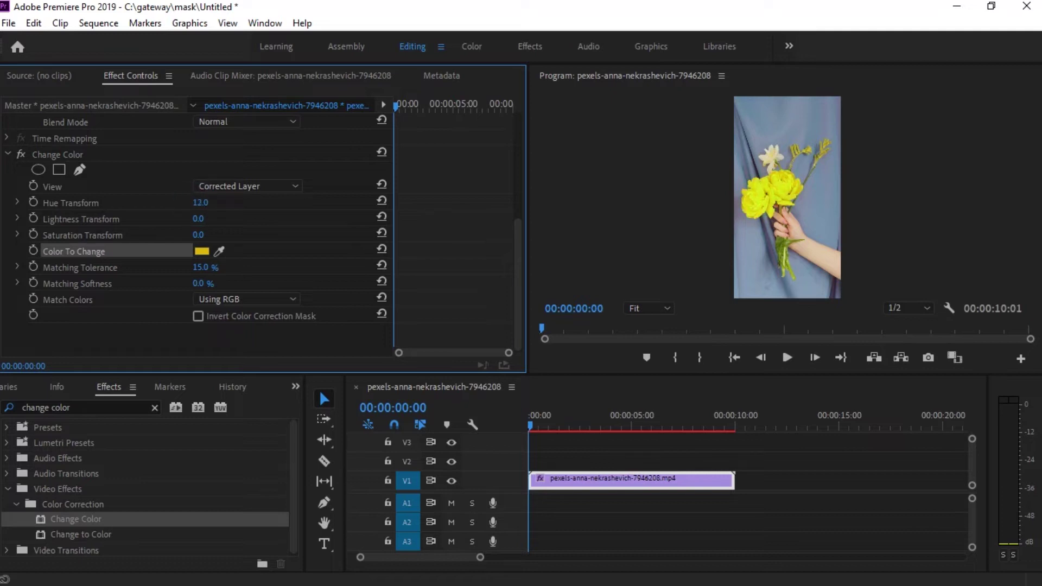
drag(207, 202, 213, 202)
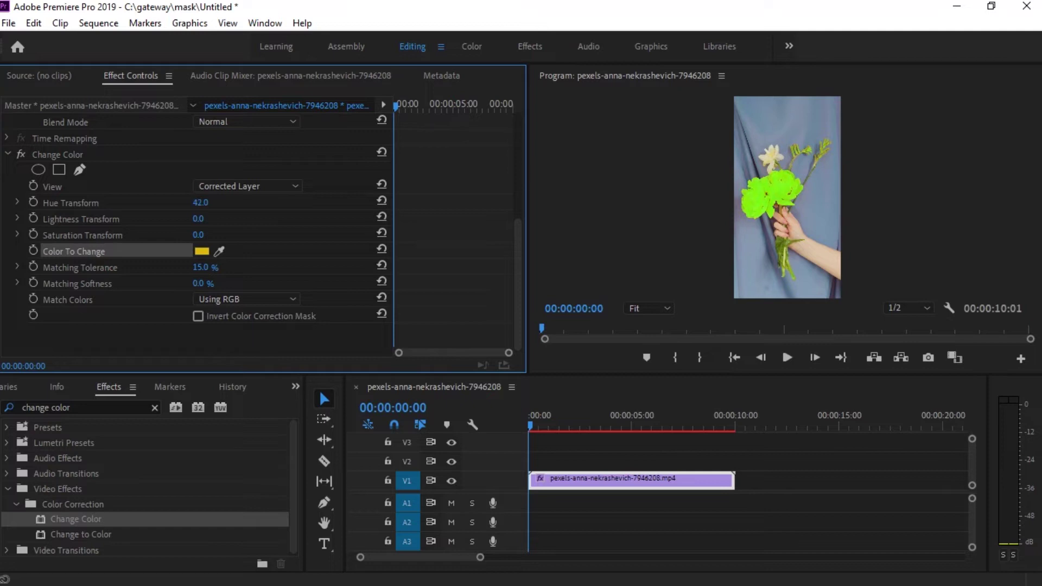
click(202, 203)
text(45)
- Set Lightness Transform -21, Saturation Transform 22 and Matching Tolerance 24%
drag(198, 218, 188, 218)
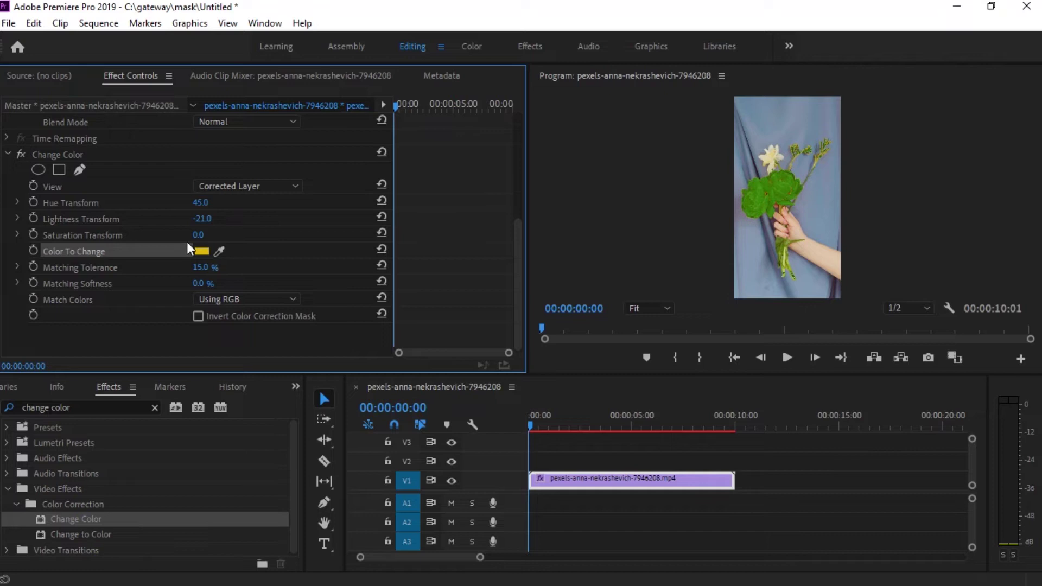
drag(195, 234, 203, 235)
drag(200, 267, 196, 270)
click(201, 268)
text(24)
key(Return)
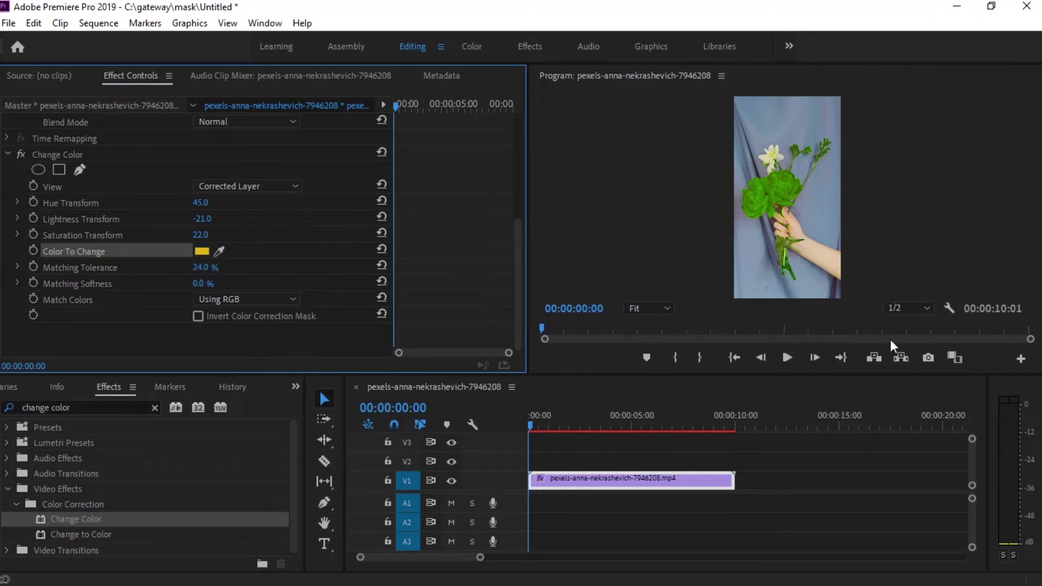
- View the green-flower result full-frame in the Program monitor, then restore the layout
click(661, 221)
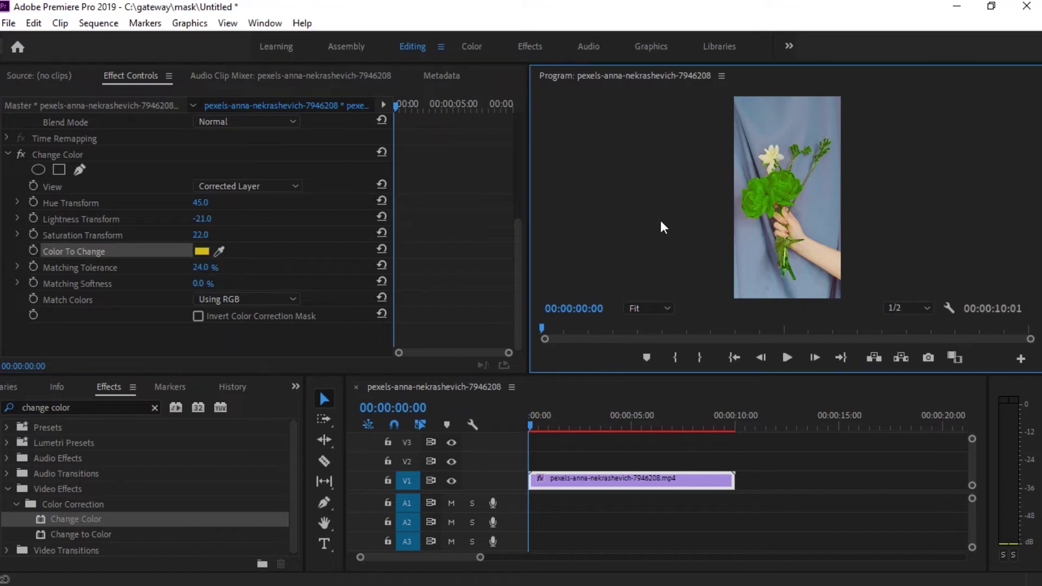
key(grave)
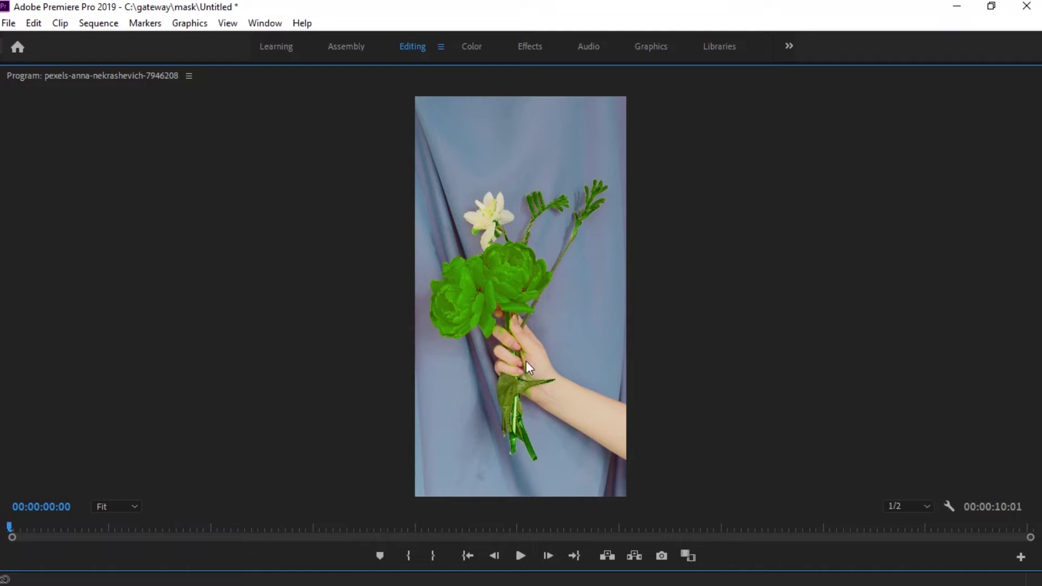
key(grave)
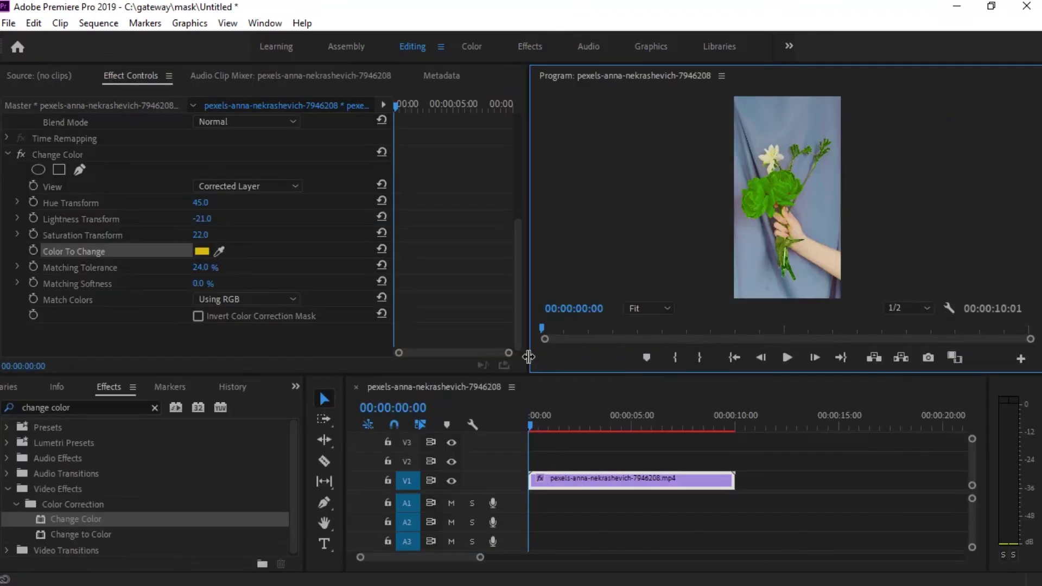
- Lower Change Color's Matching Tolerance to 21% and view the result full-frame
click(201, 267)
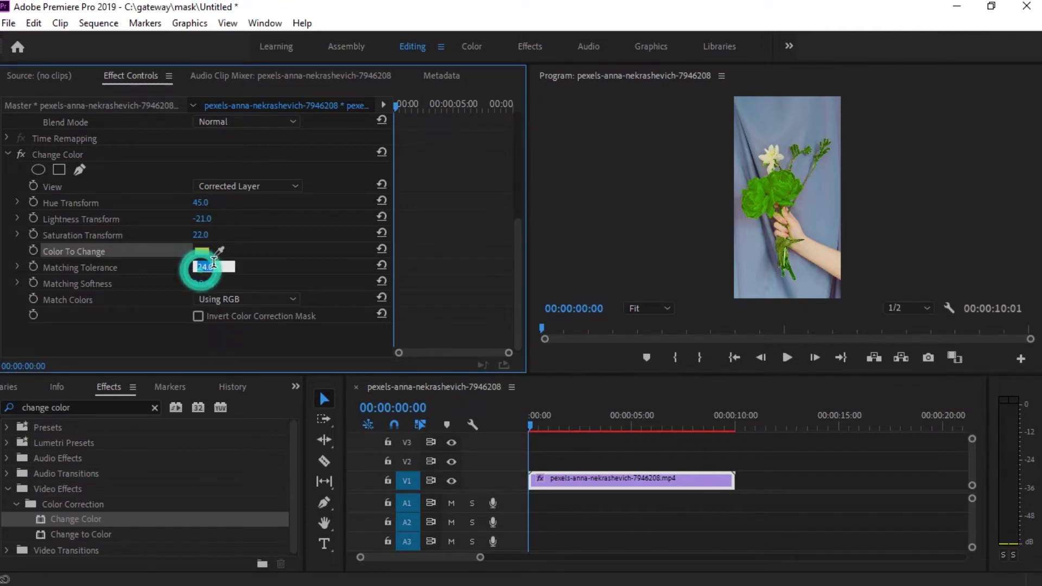
text(21)
key(Return)
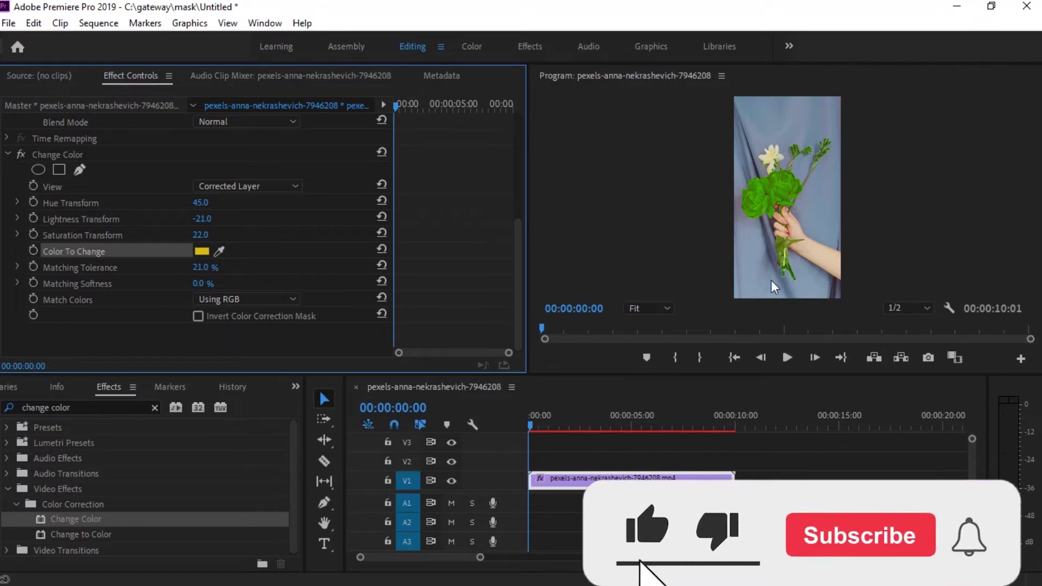
click(633, 234)
key(grave)
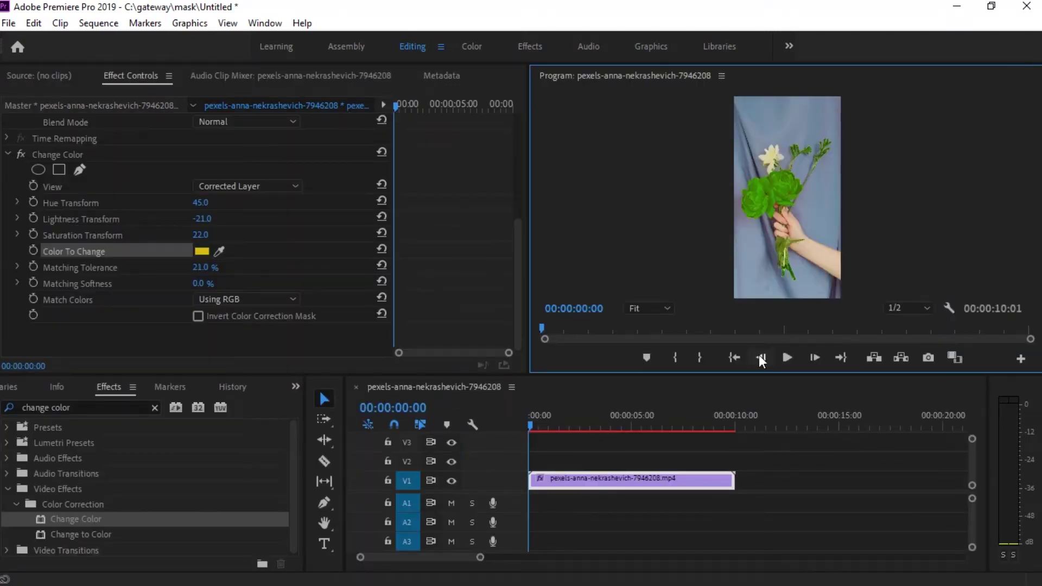
- Play back the green result, then delete the Change Color effect from the clip
click(787, 357)
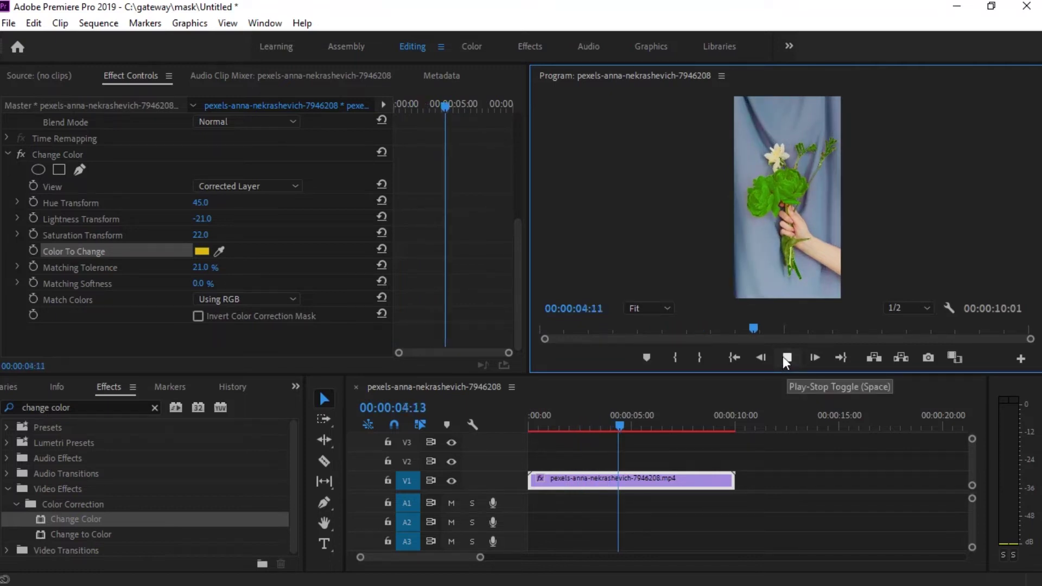
click(783, 359)
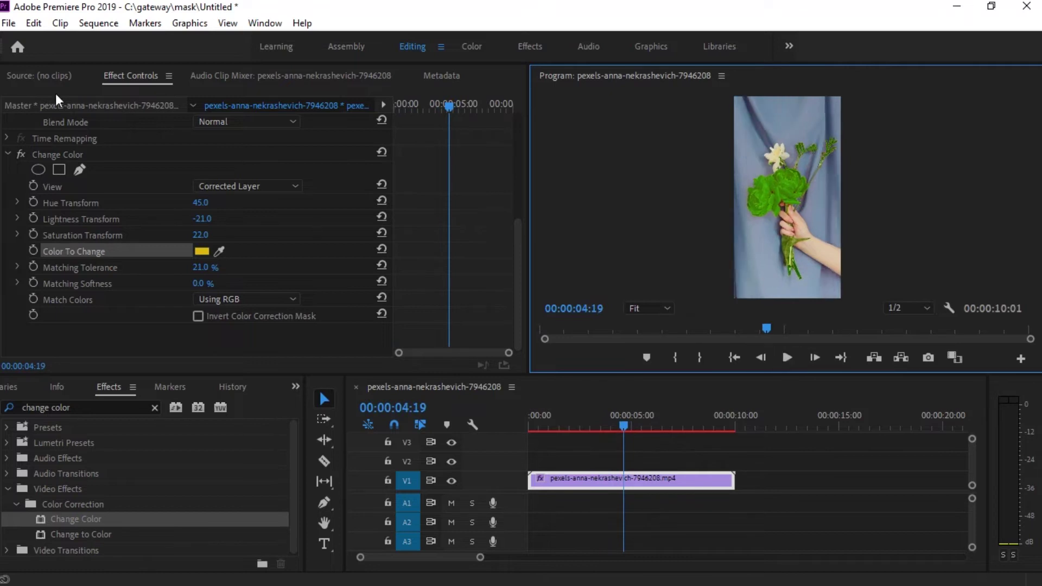
click(66, 154)
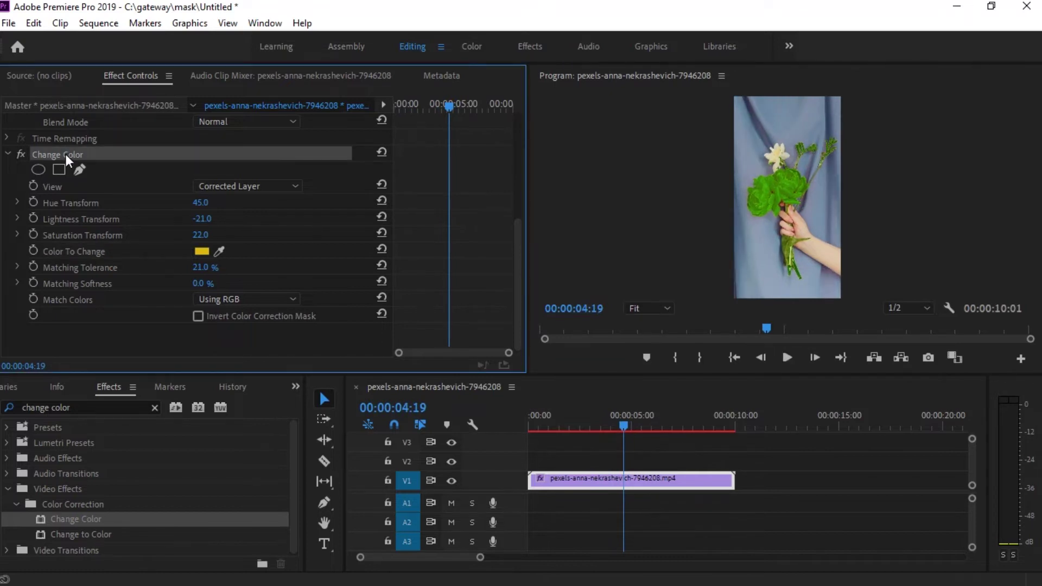
key(Delete)
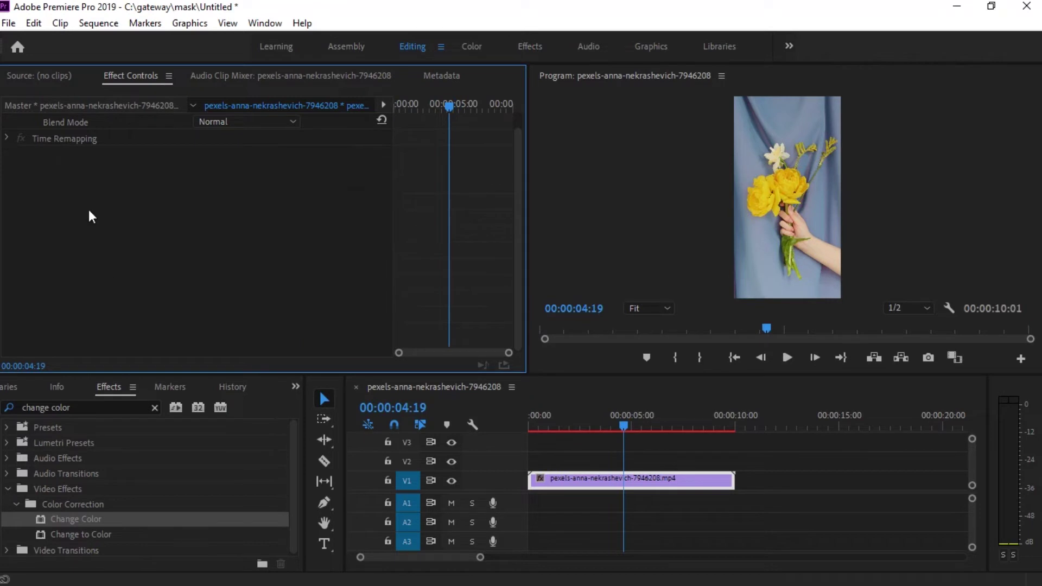
click(60, 532)
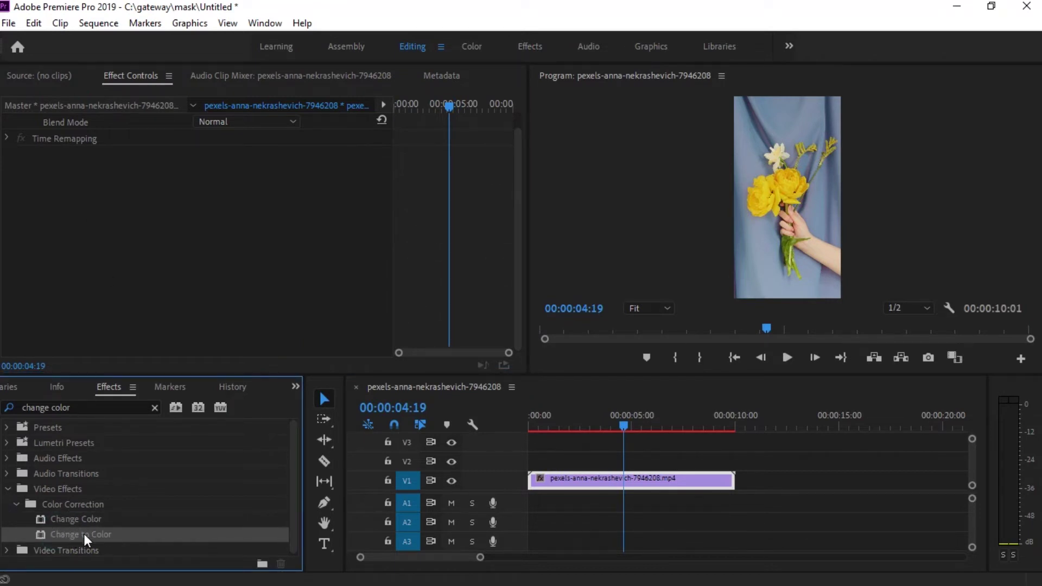
- Apply Change to Color to the V1 clip and sample the yellow flowers as its From colour
drag(70, 532, 610, 479)
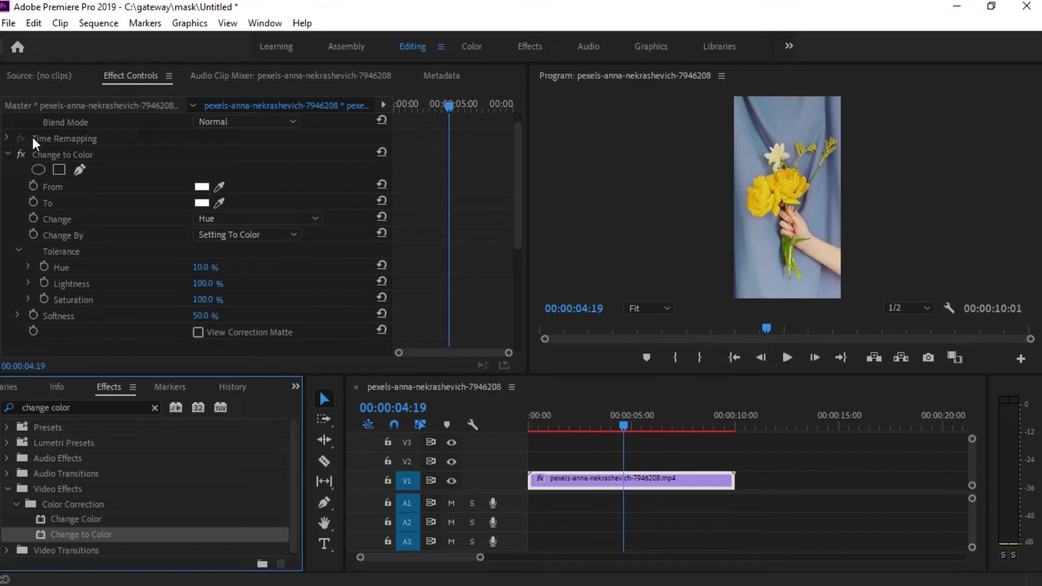
click(60, 190)
click(64, 202)
click(59, 184)
click(65, 201)
click(59, 187)
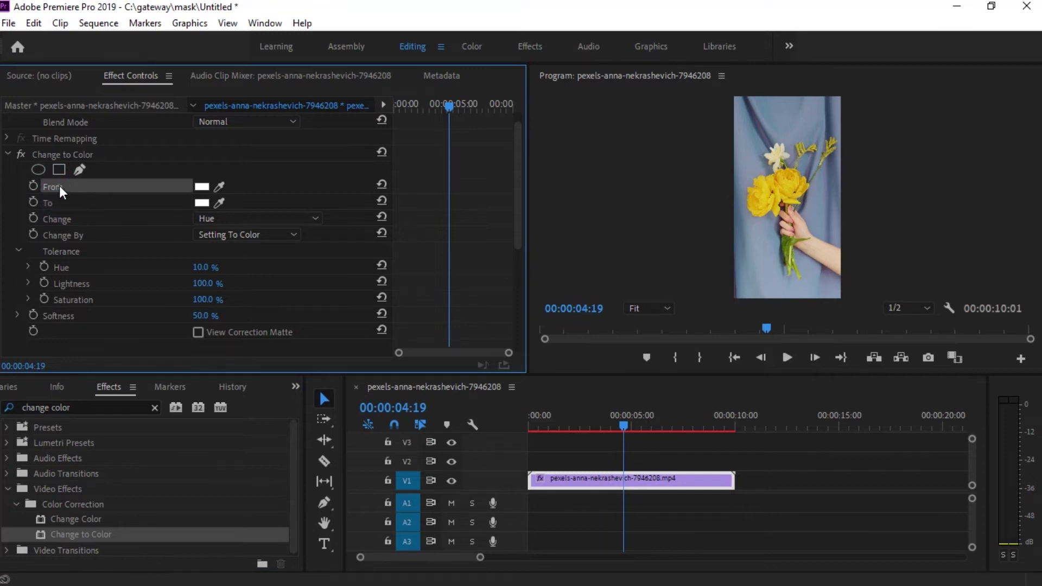
click(63, 201)
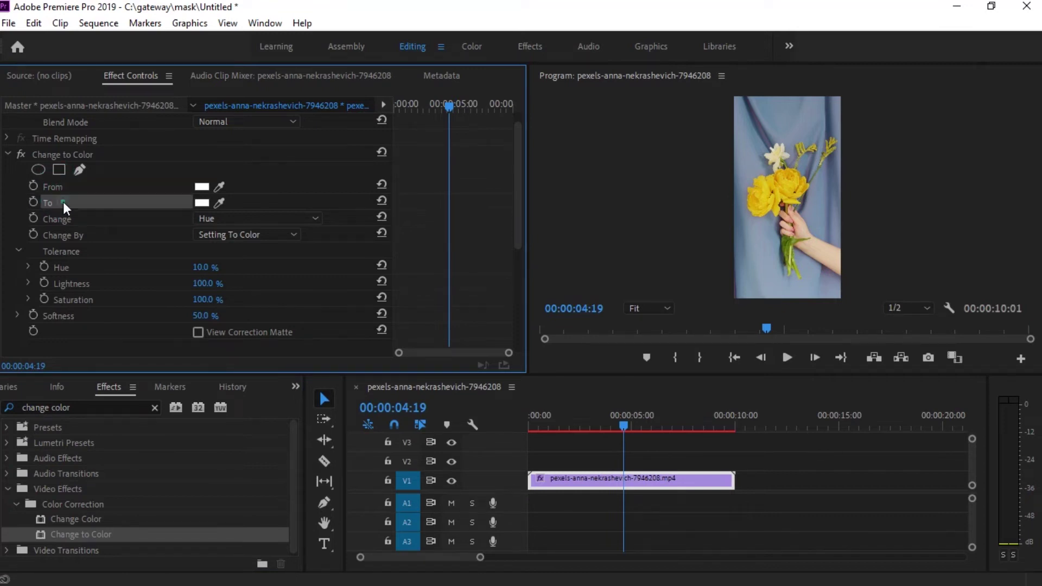
click(125, 185)
click(220, 187)
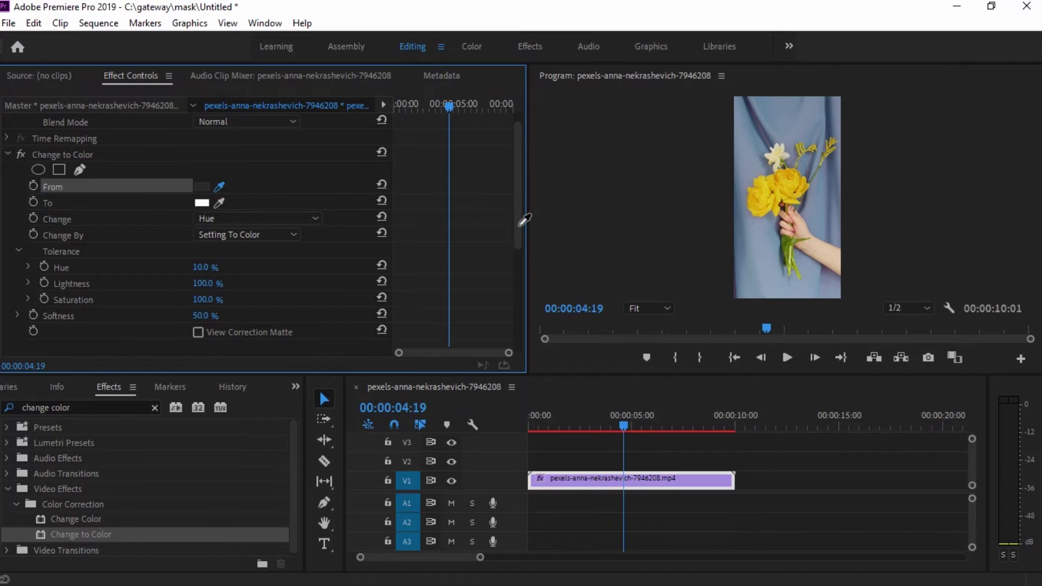
click(793, 183)
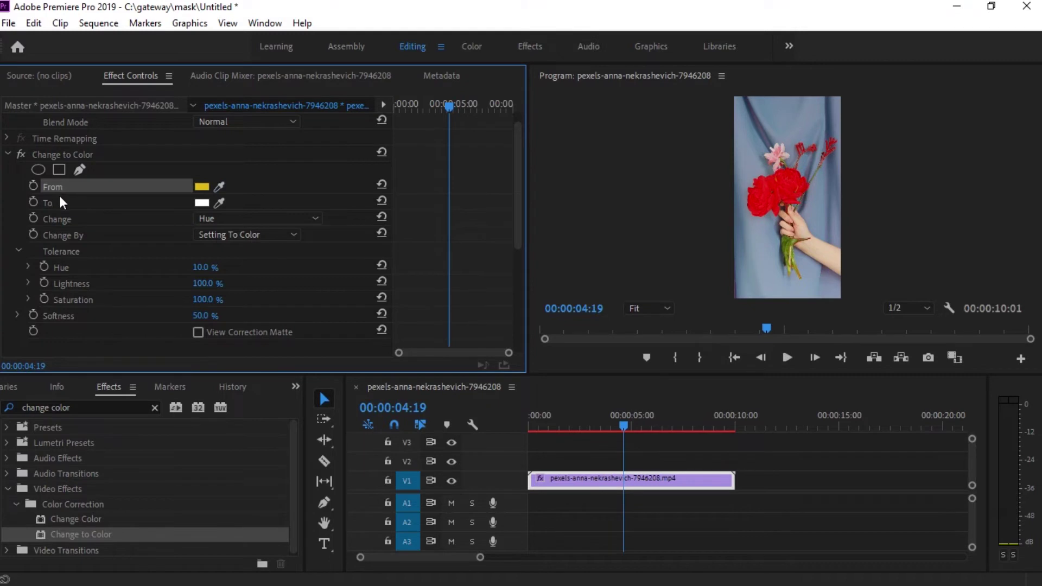
- Sample a dark blue as the Change to Color To colour
click(219, 202)
click(216, 200)
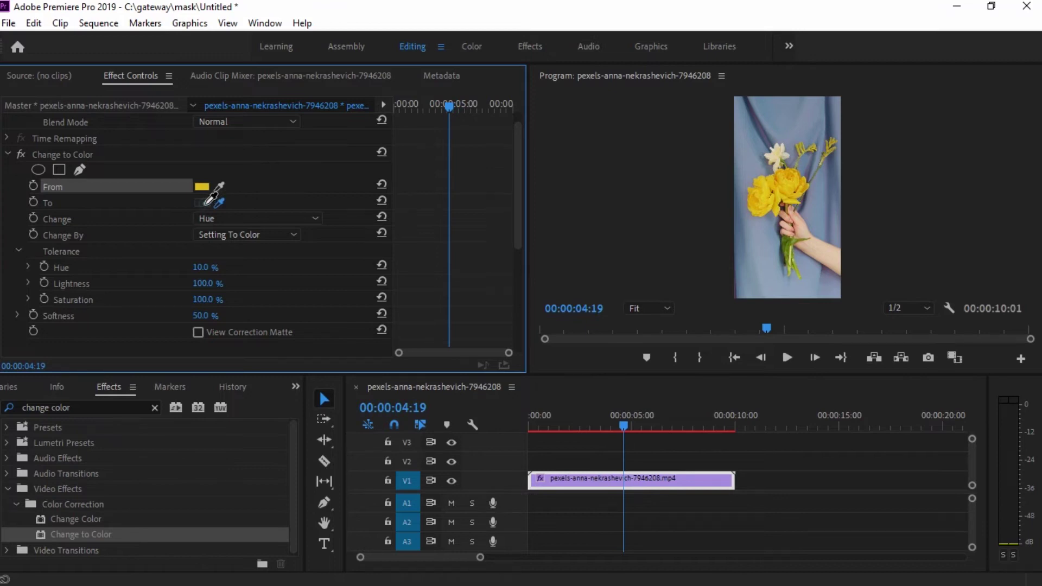
click(215, 201)
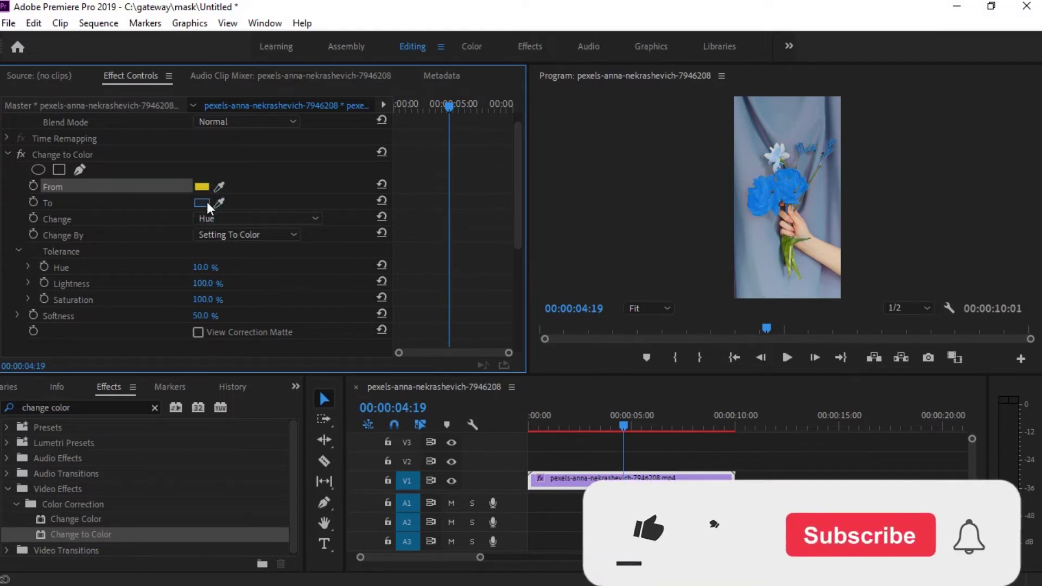
- Pick a saturated red (DC1D09) as the To colour in the colour picker
click(202, 203)
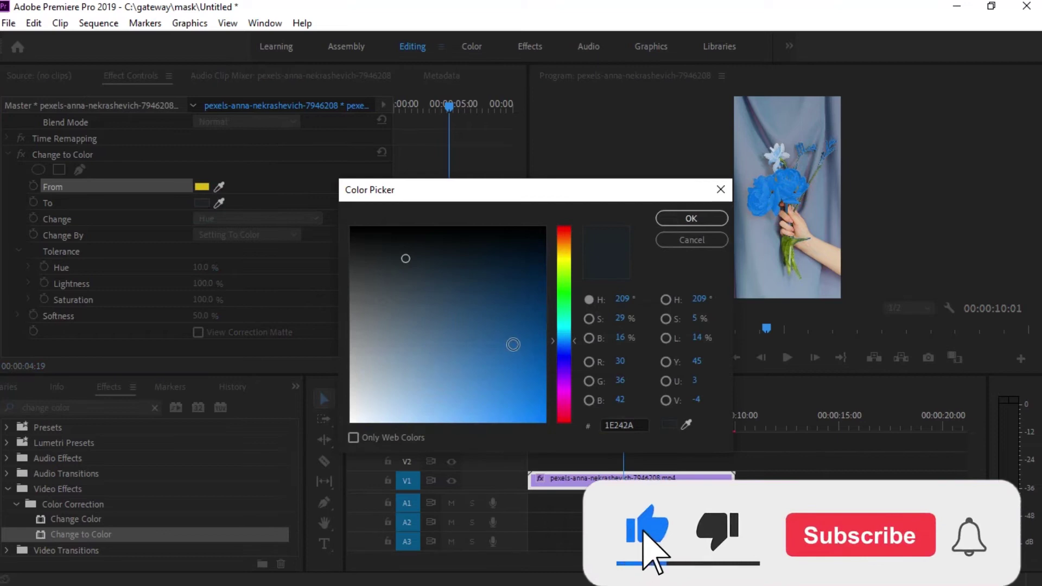
drag(554, 344, 565, 230)
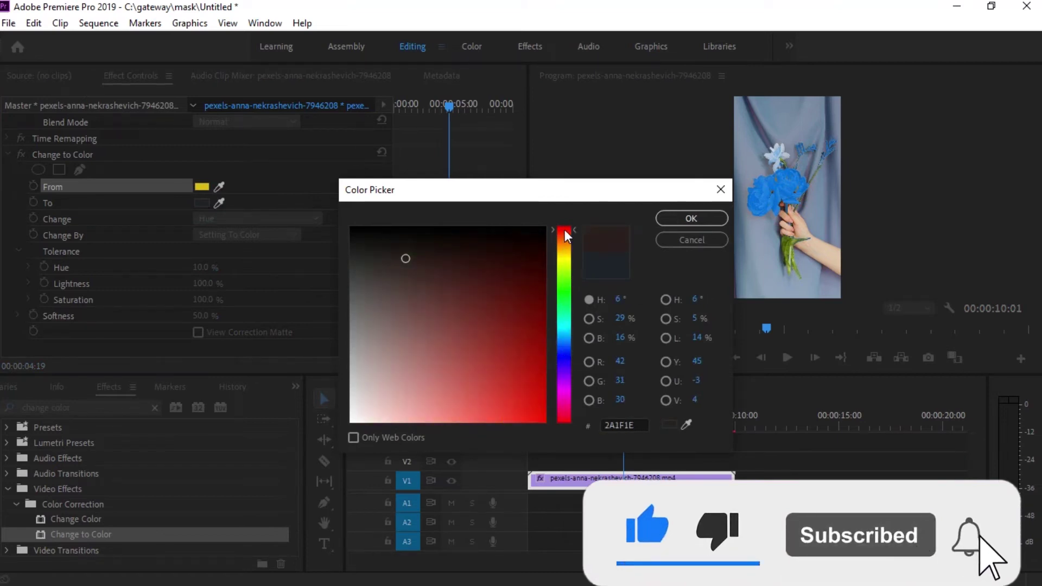
mouse_move(404, 261)
mouse_down()
mouse_move(470, 292)
mouse_move(537, 395)
mouse_up()
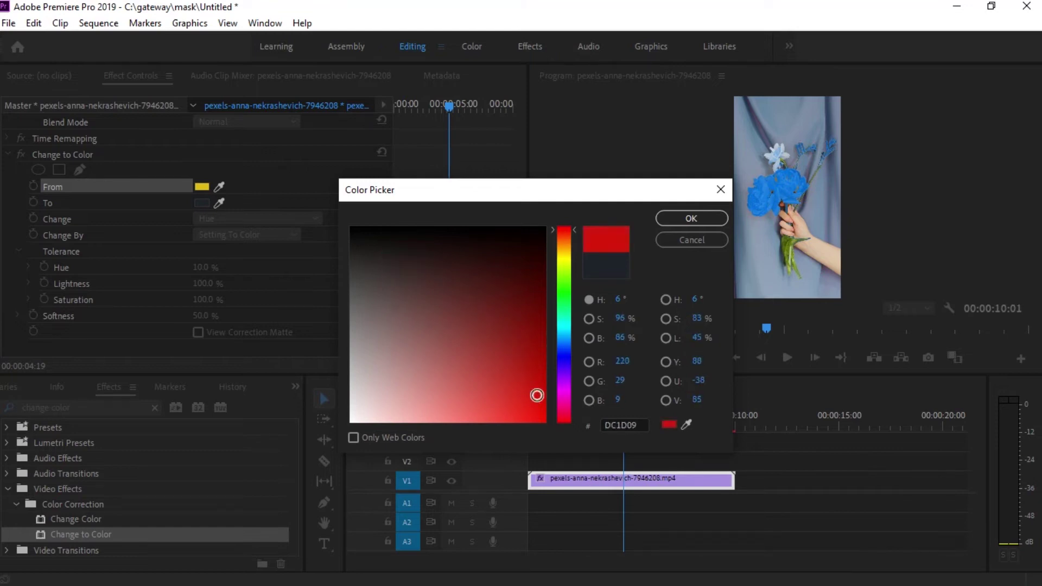
click(695, 223)
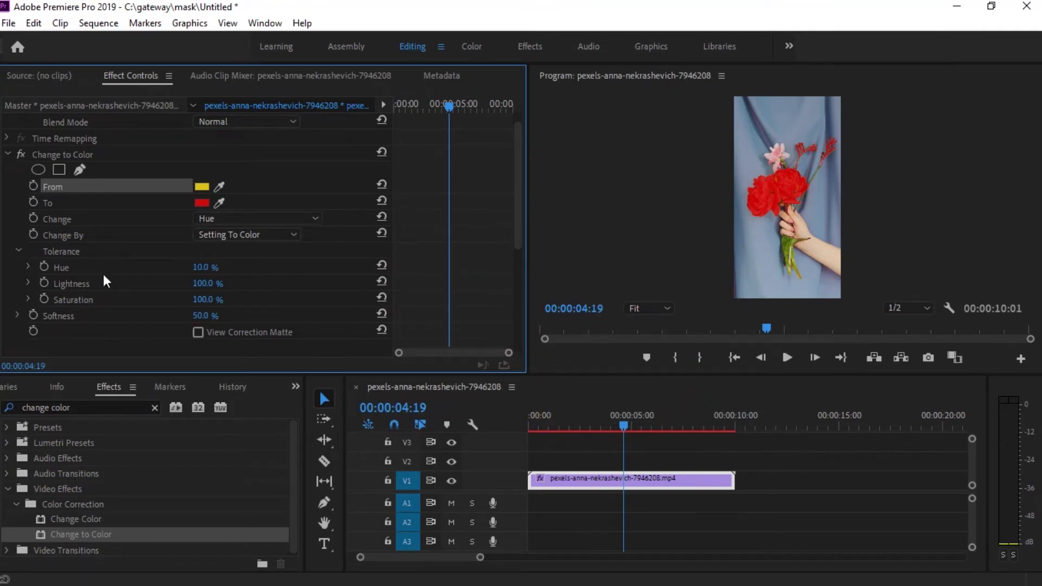
- Set Hue tolerance to 13% and play the red-flower clip full-frame in the Program monitor
click(199, 267)
text(13)
key(Return)
click(780, 217)
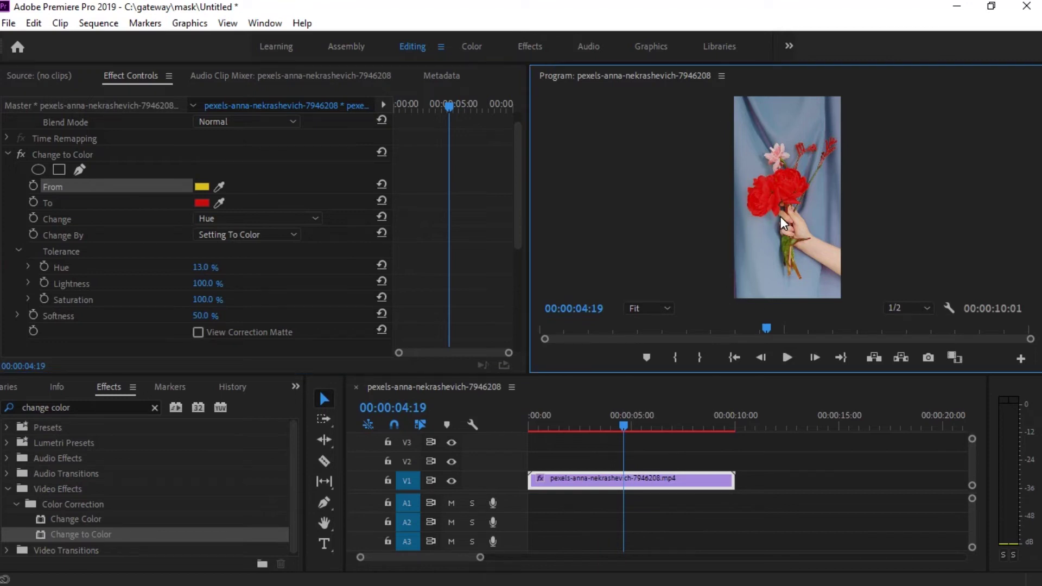
key(grave)
key(space)
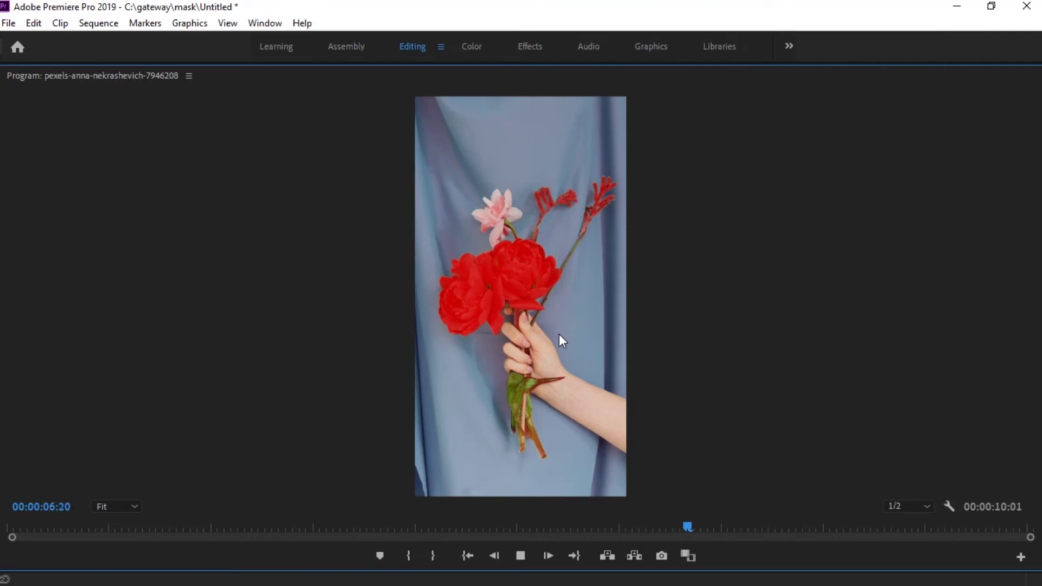
key(space)
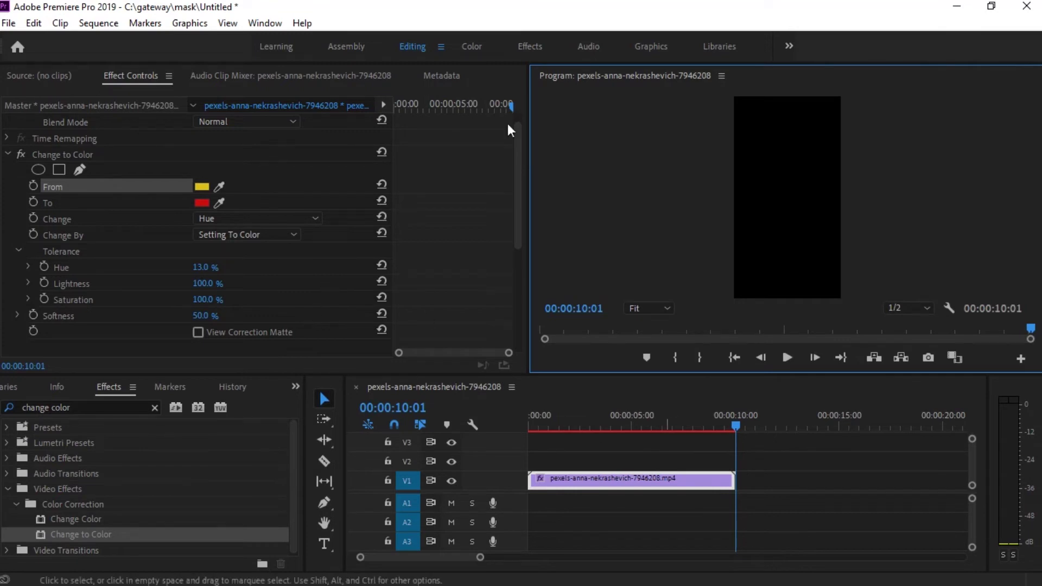
- Delete the Change to Color effect and return the playhead to the first frame
click(48, 158)
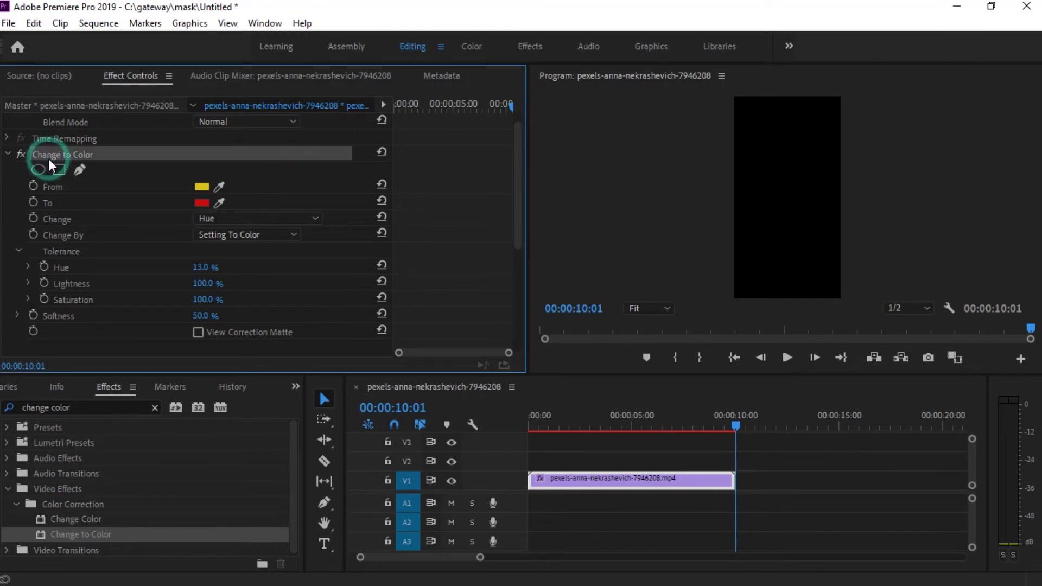
key(Delete)
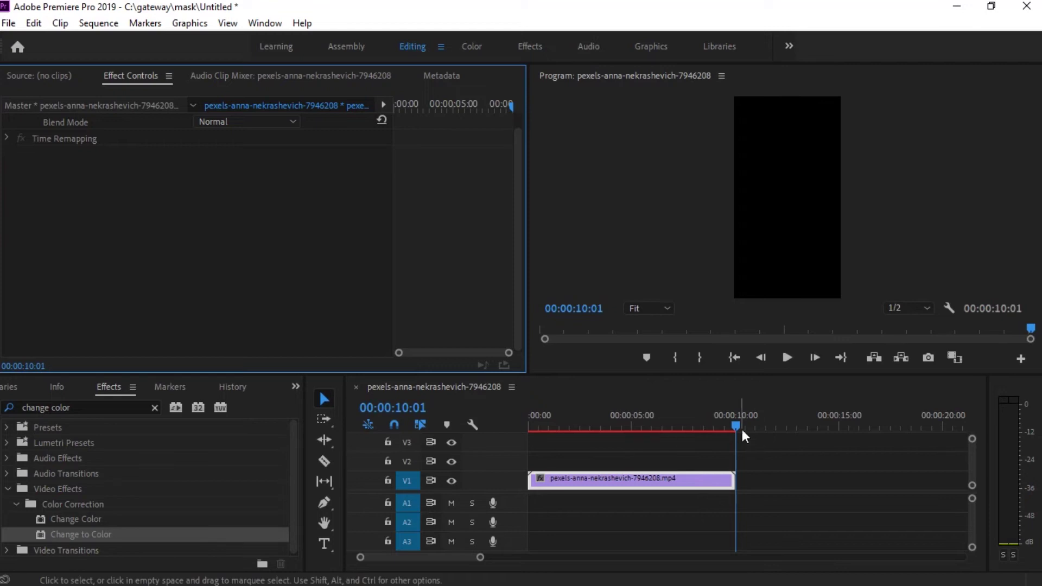
drag(735, 427, 494, 437)
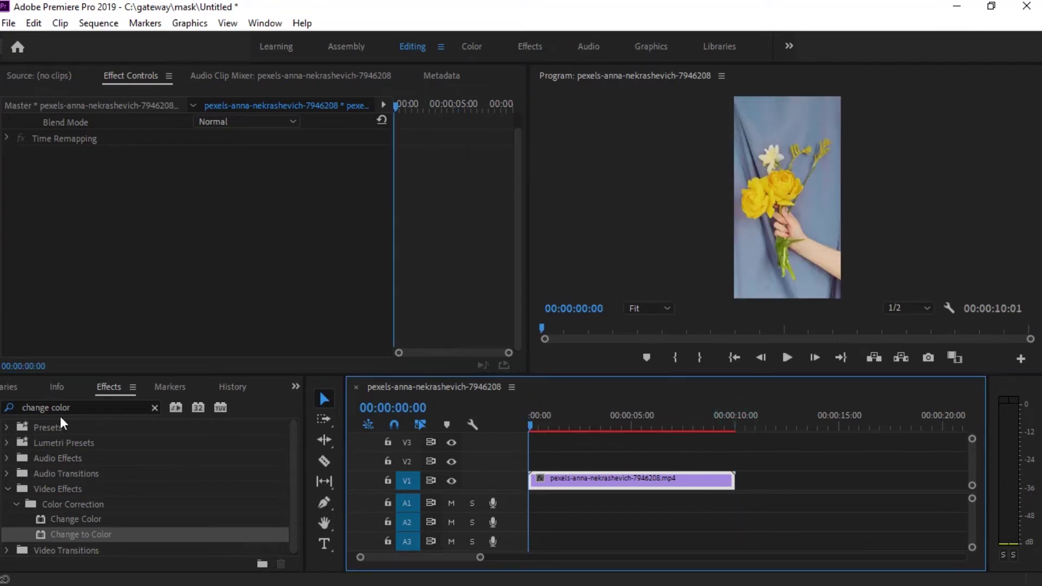
- Clear the Effects search and search for 'color replace'
click(90, 404)
key(BackSpace)
key(BackSpace)
key(BackSpace)
key(BackSpace)
key(BackSpace)
key(BackSpace)
key(BackSpace)
key(BackSpace)
key(BackSpace)
key(BackSpace)
key(BackSpace)
key(BackSpace)
text(color replace)
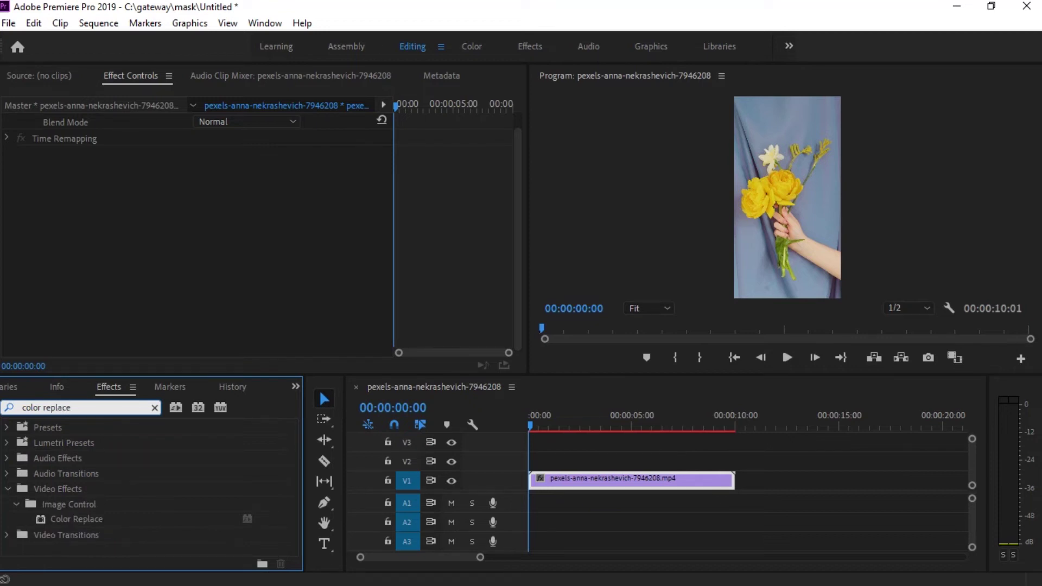
- Apply Color Replace from Video Effects > Image Control and sample the yellow flower as Target Color
click(65, 473)
click(69, 490)
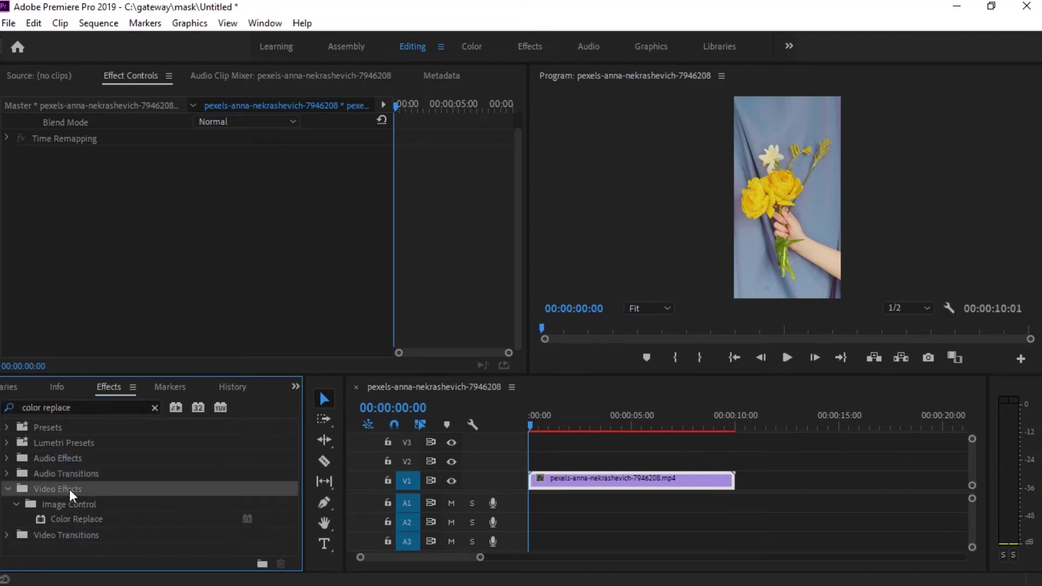
click(73, 509)
drag(74, 518, 580, 481)
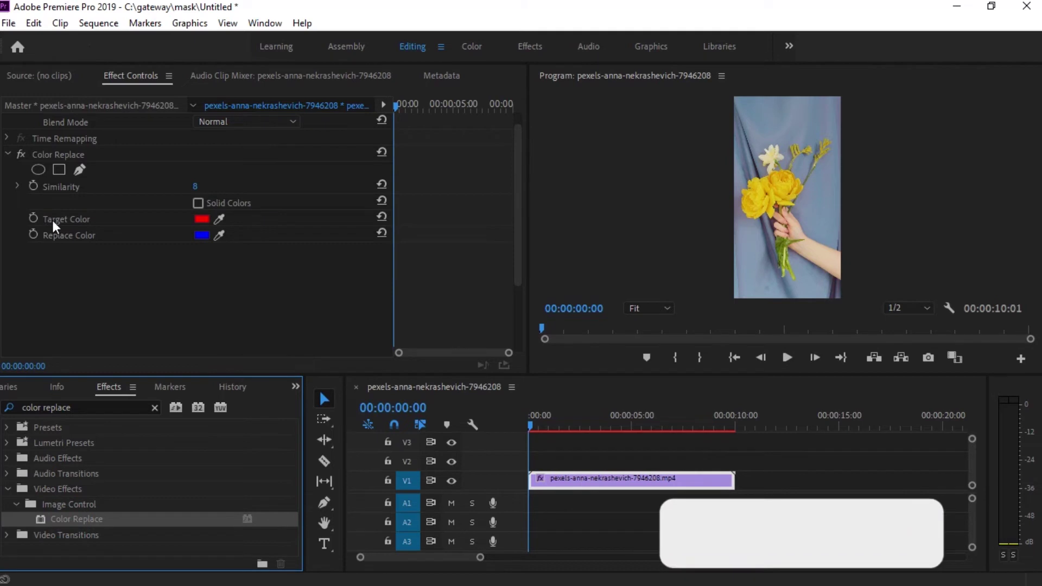
click(219, 218)
click(788, 182)
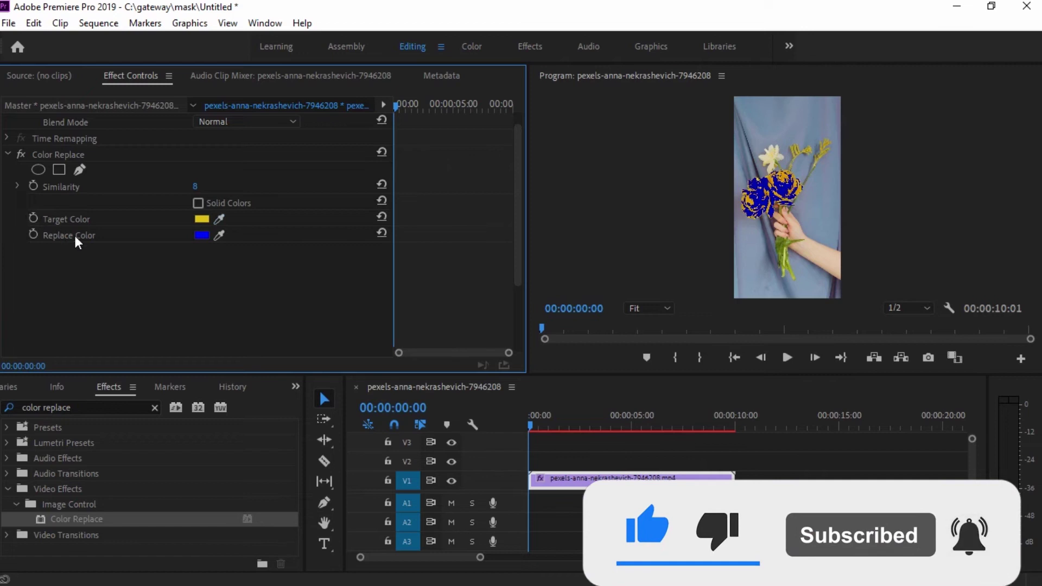
- Change the Color Replace replacement colour from blue to magenta in the Color Picker
click(201, 236)
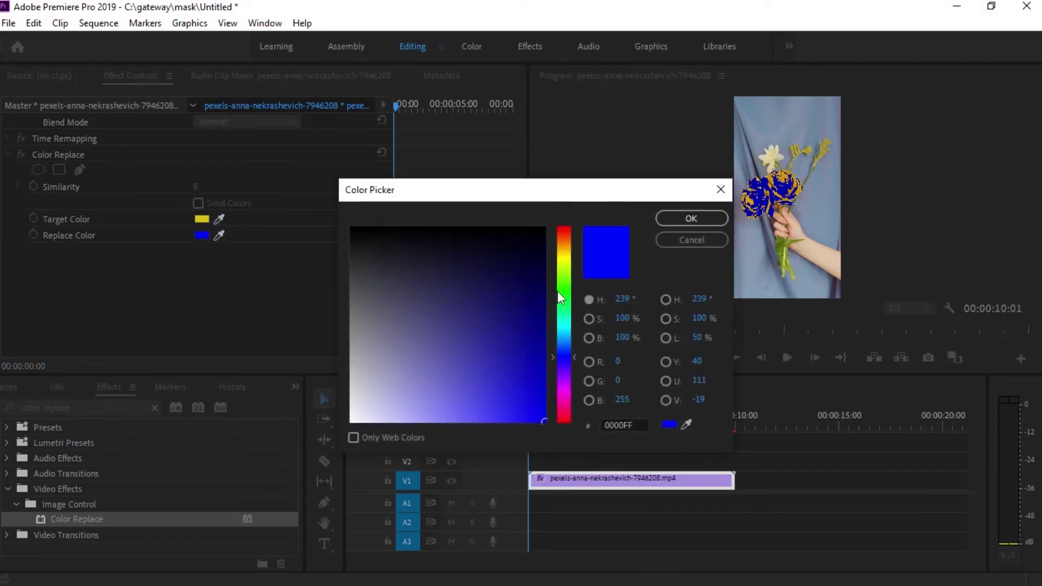
drag(555, 357, 555, 387)
click(672, 219)
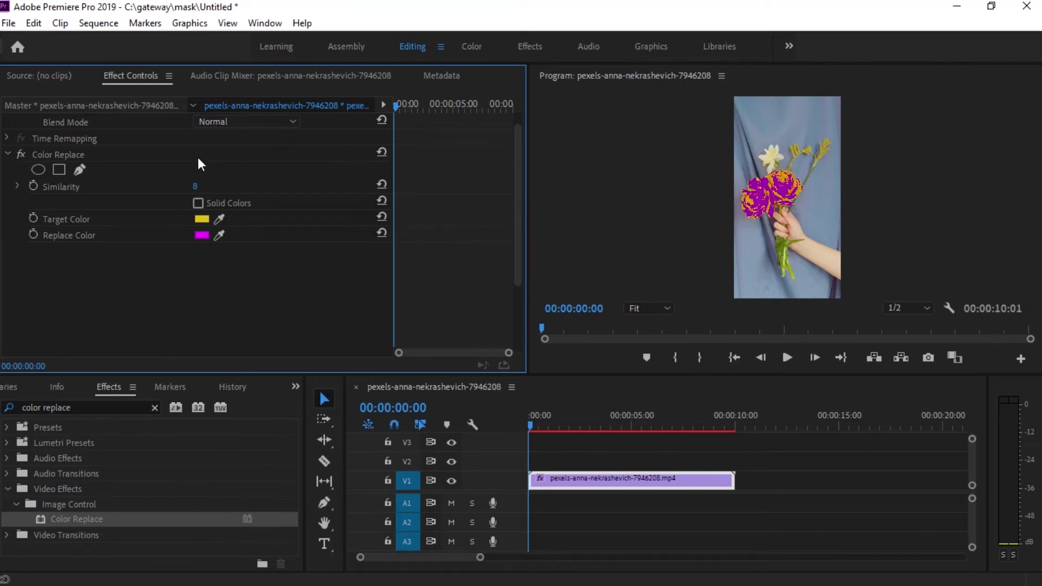
click(194, 187)
- Adjust Color Replace Similarity, trying 30 and then settling on 28
drag(195, 187, 199, 187)
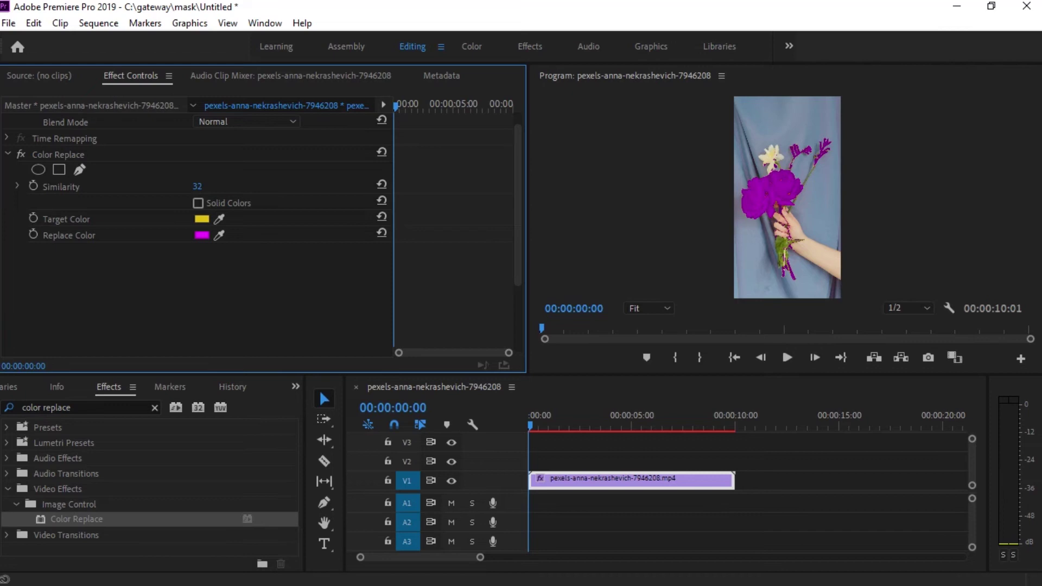
click(199, 185)
text(30)
key(Return)
click(198, 186)
text(28)
key(Return)
- Check the result in a maximized Program Monitor, then delete the Color Replace effect
click(771, 252)
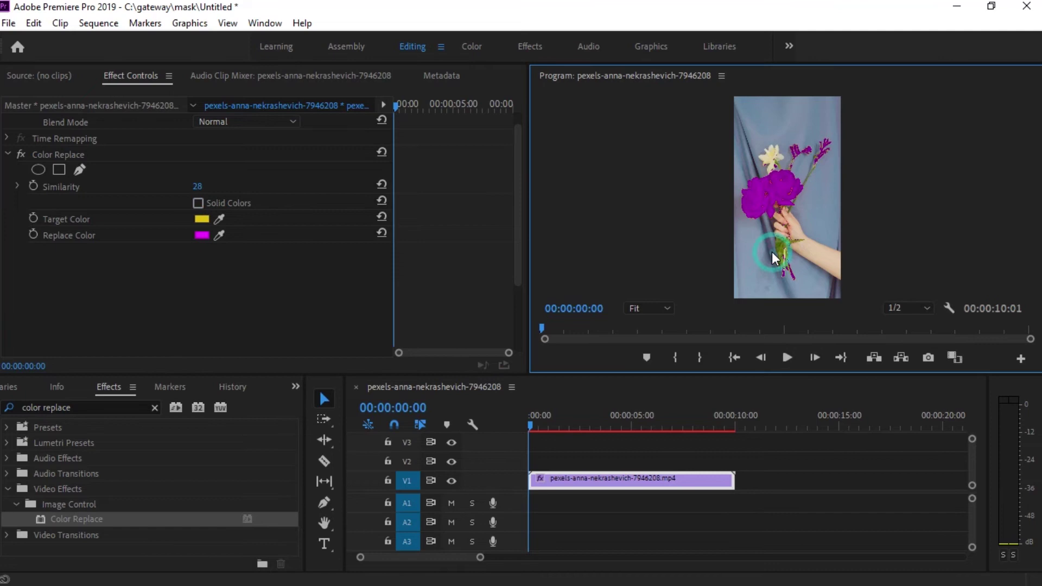
key(grave)
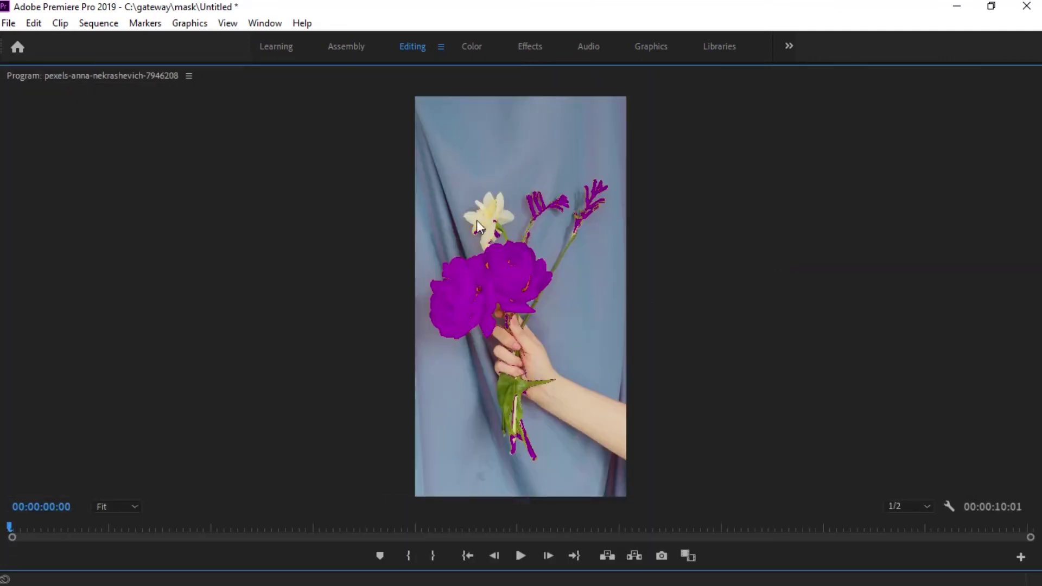
key(grave)
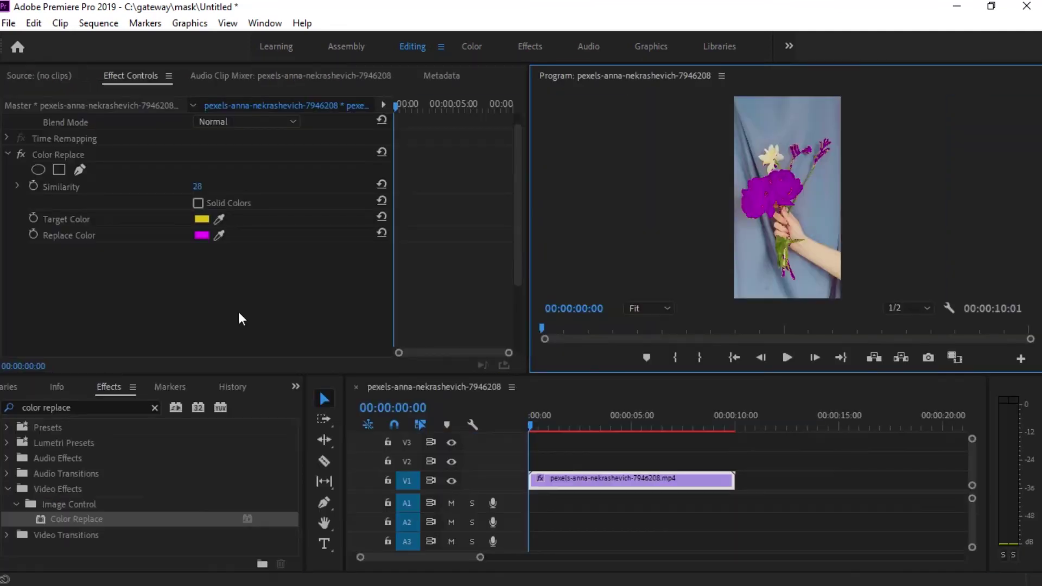
click(61, 154)
key(Delete)
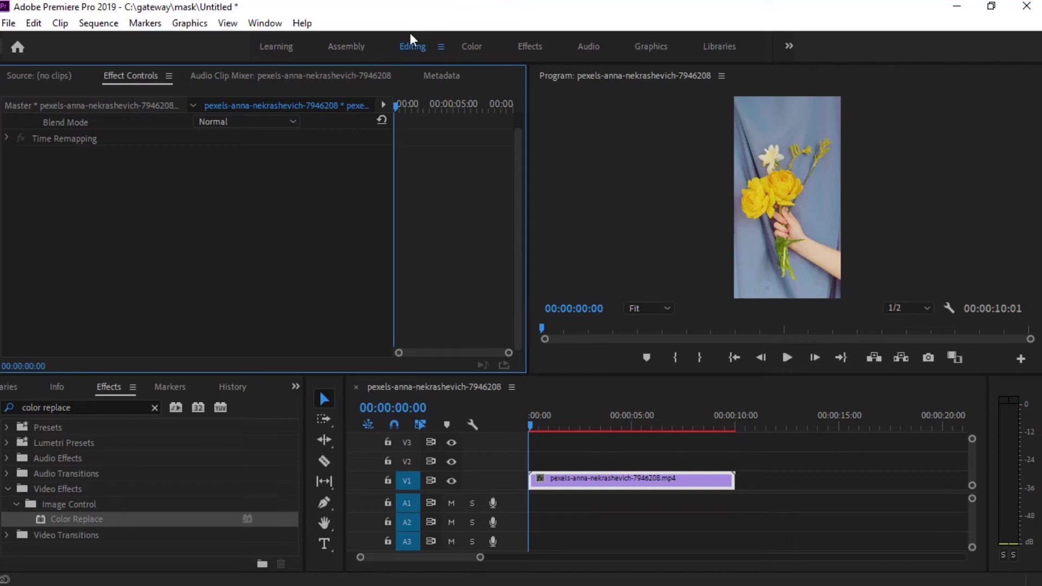
- Switch to the Color workspace and open the Lumetri Color panel from the Window menu
click(472, 46)
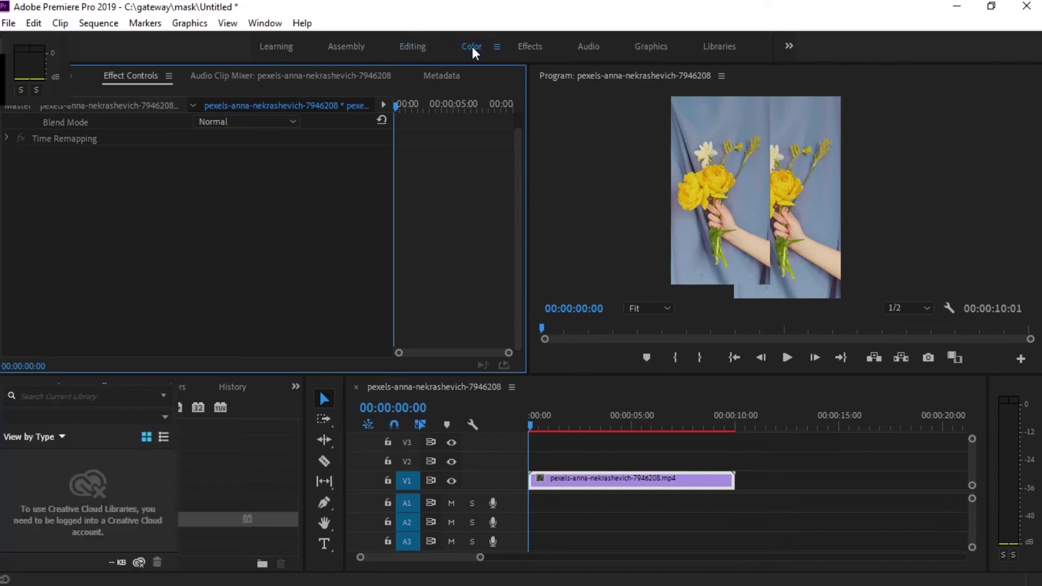
click(261, 25)
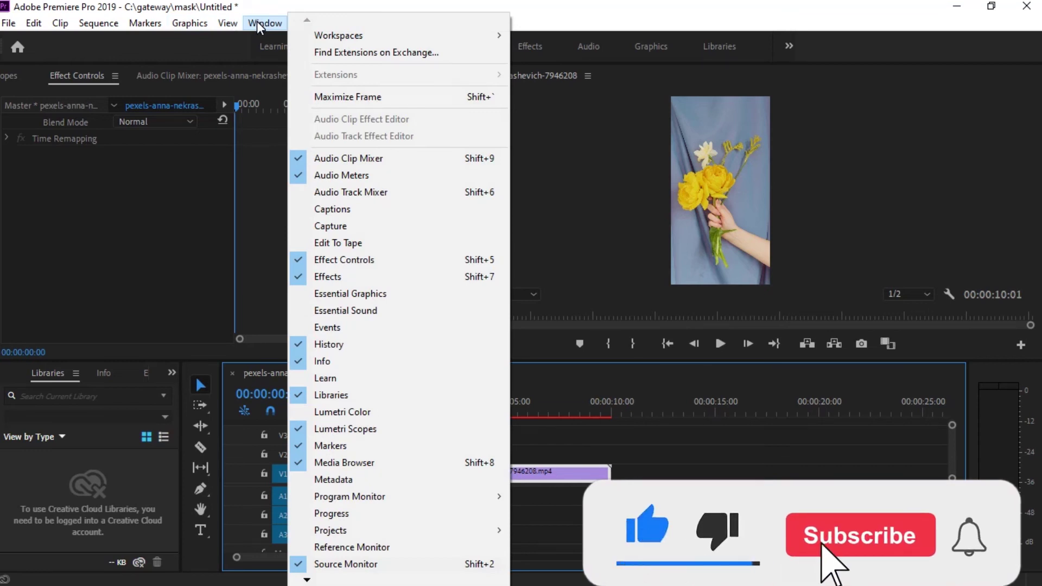
mouse_move(226, 23)
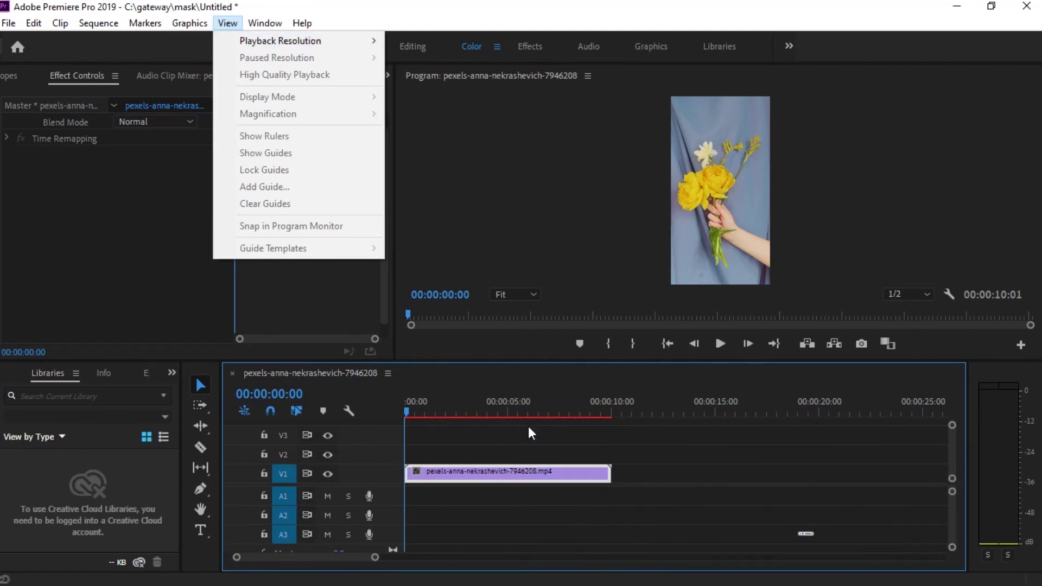
mouse_move(263, 24)
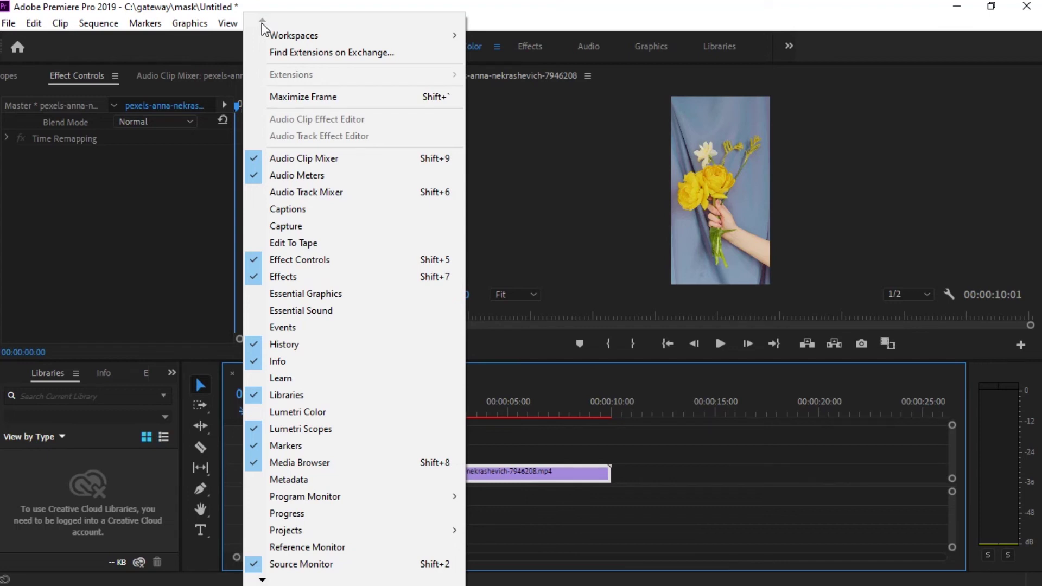
click(319, 413)
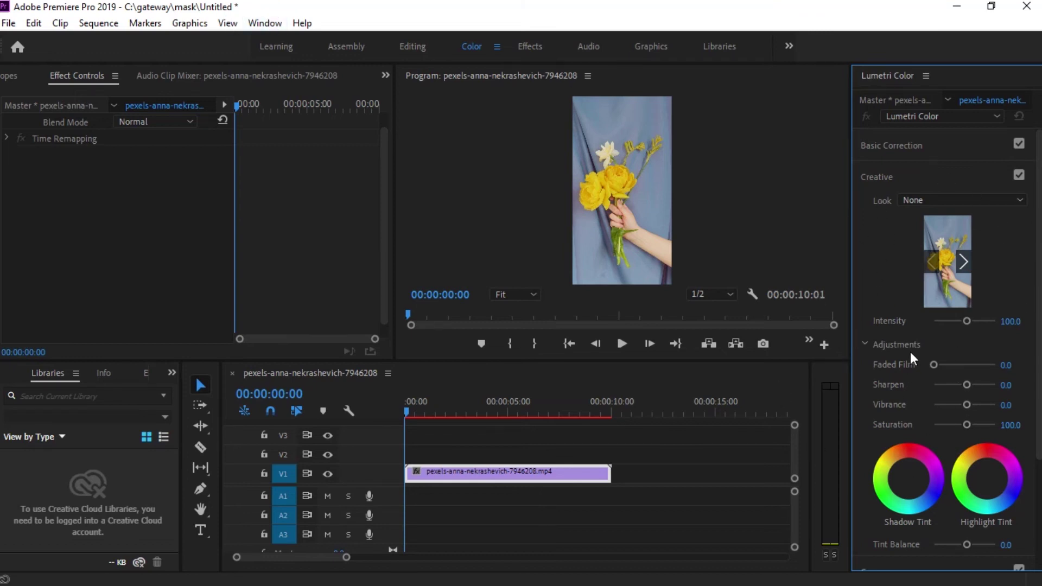
- Collapse Creative, expand HSL Secondary, and sample the yellow flowers as the key colour
click(869, 179)
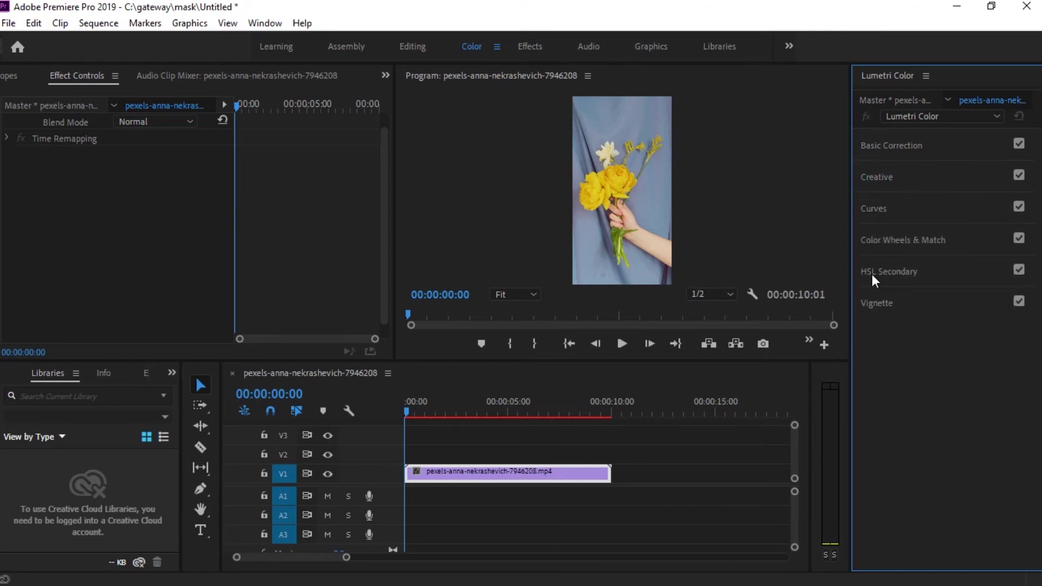
click(905, 272)
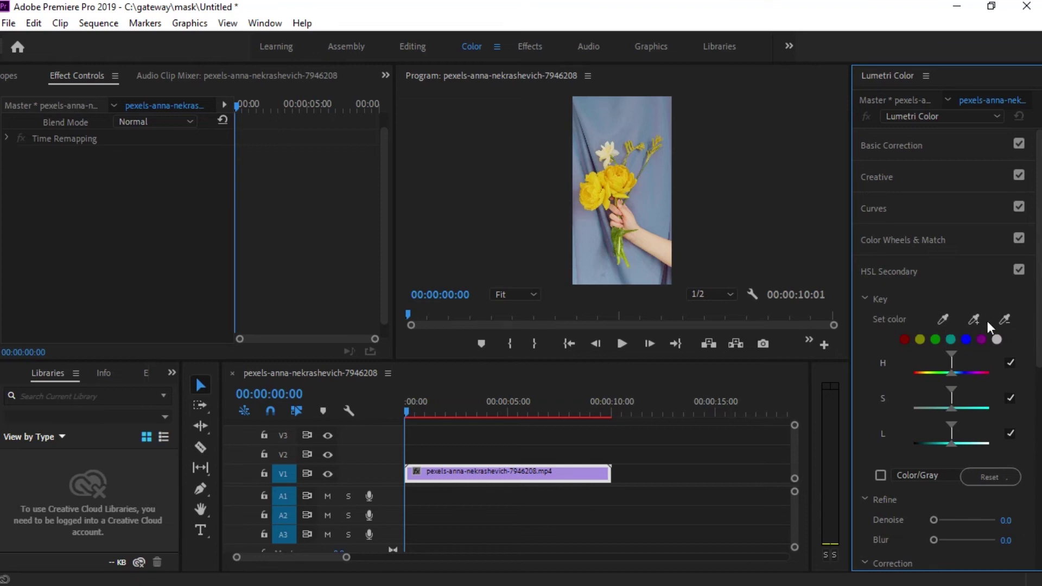
click(943, 320)
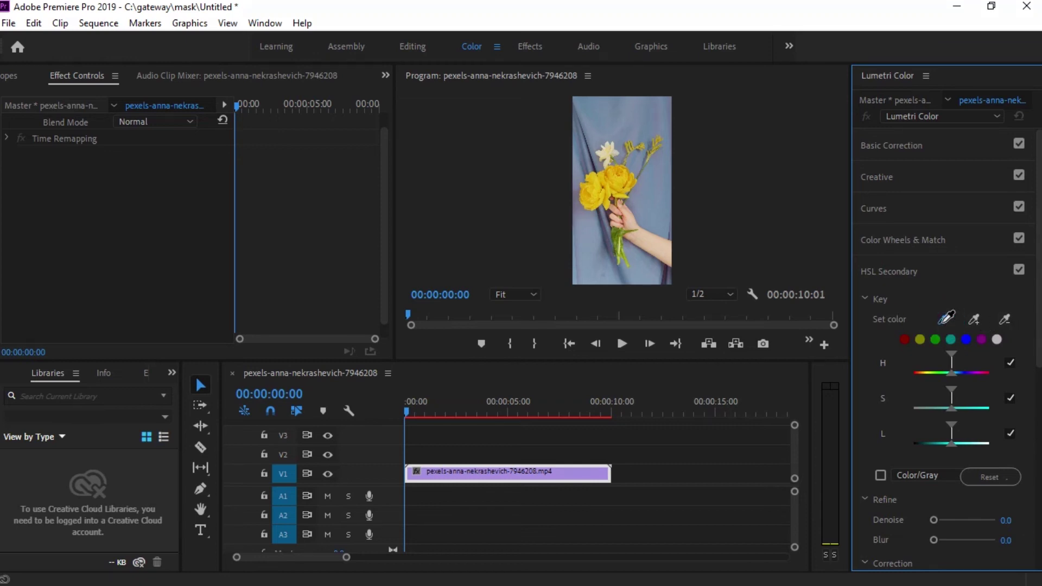
click(621, 180)
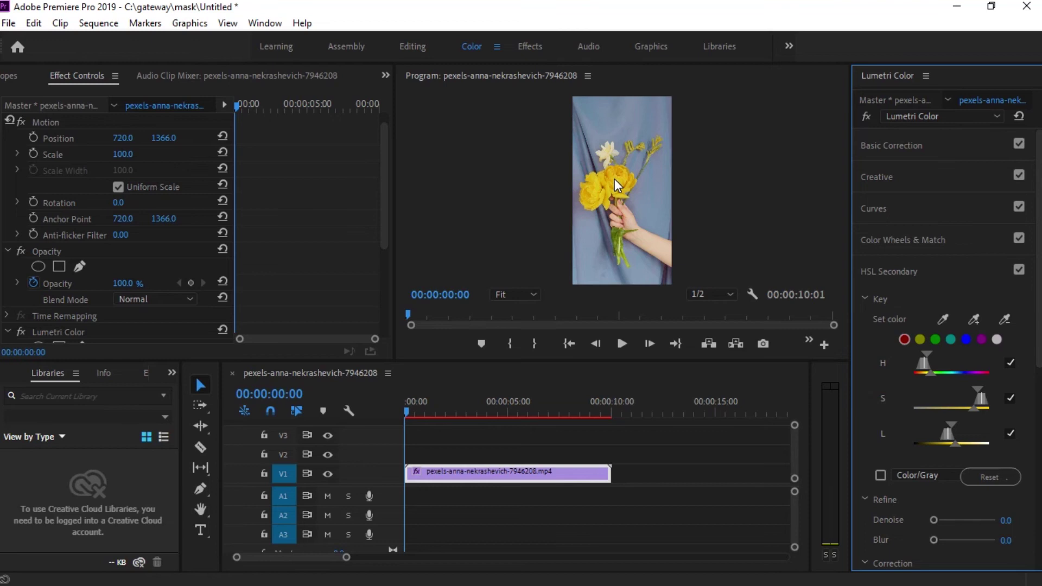
- Preview the key in Color/Gray mode and adjust the hue range handles to isolate the blooms
click(880, 475)
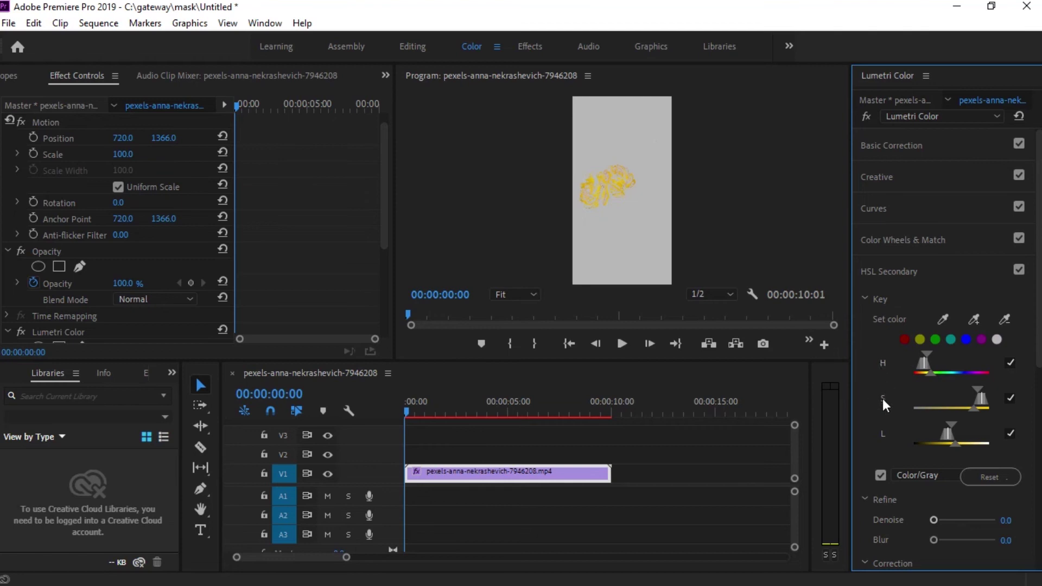
drag(926, 350, 963, 359)
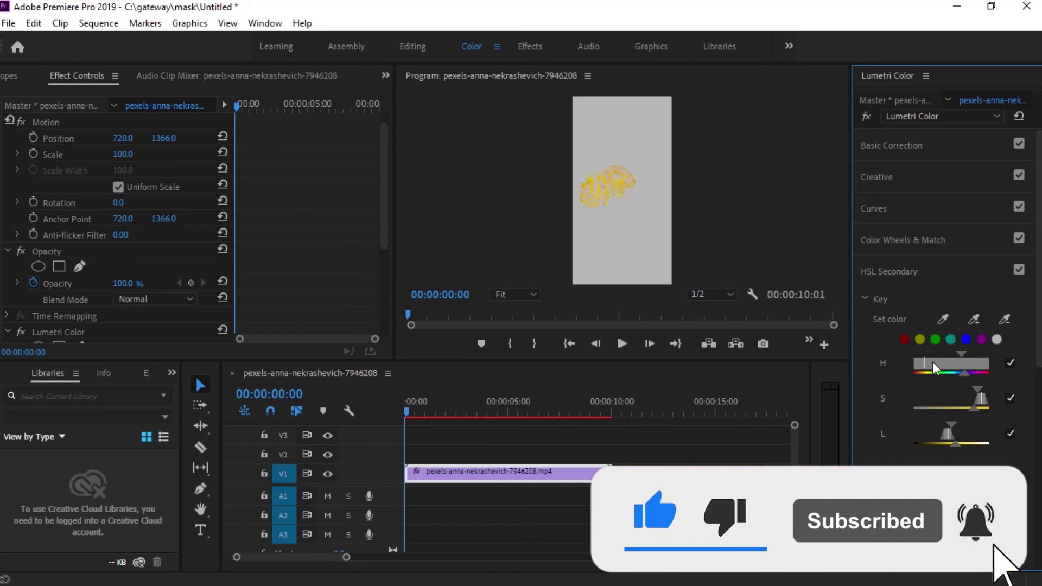
drag(962, 354, 959, 356)
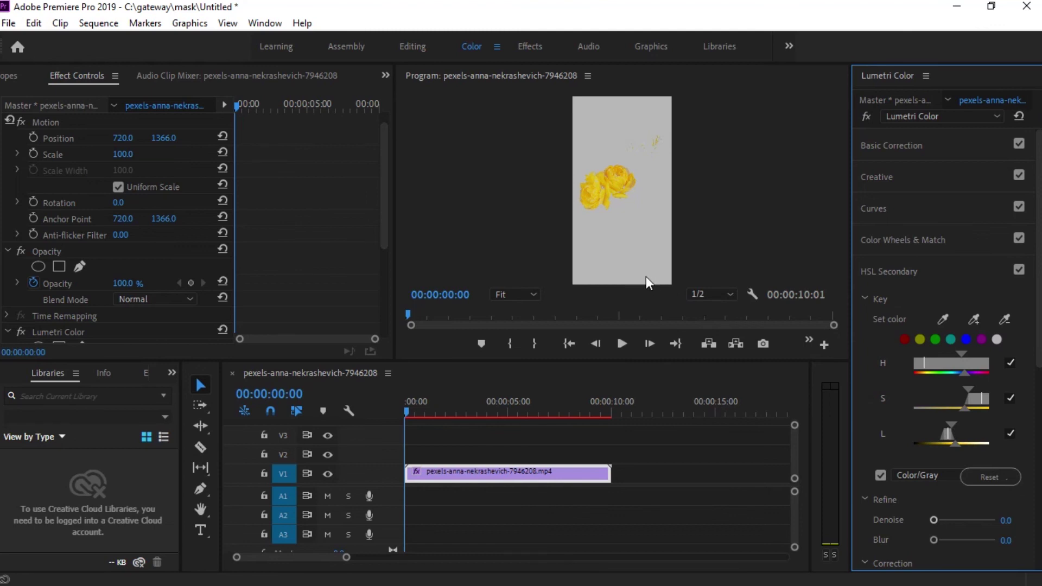
scroll(1037, 369, down, 3)
scroll(1037, 369, down, 5)
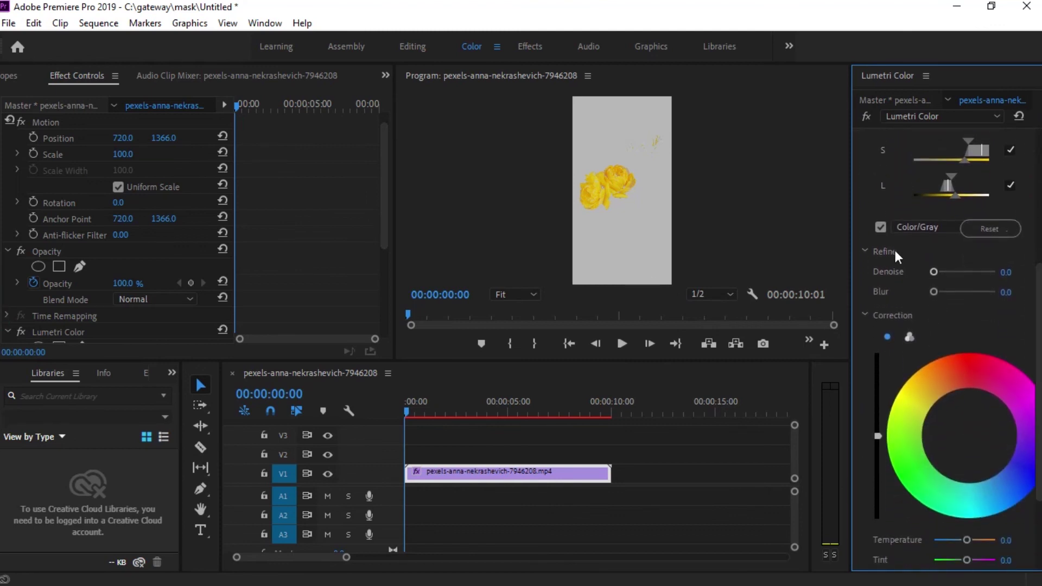
- Turn off the gray preview and push the correction wheel toward red to tint flowers orange
click(879, 226)
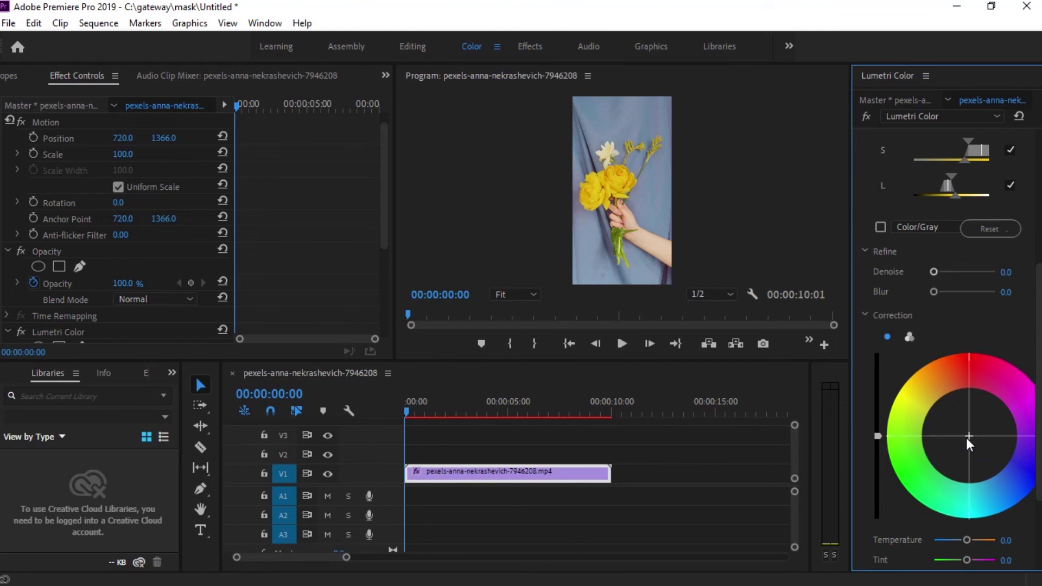
drag(969, 436, 1033, 399)
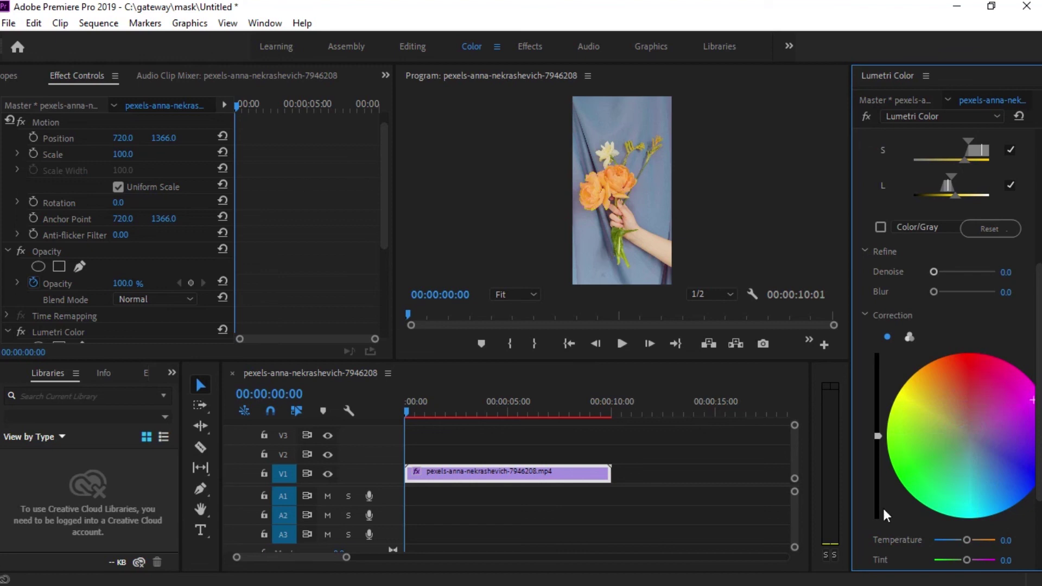
drag(1039, 448, 1037, 472)
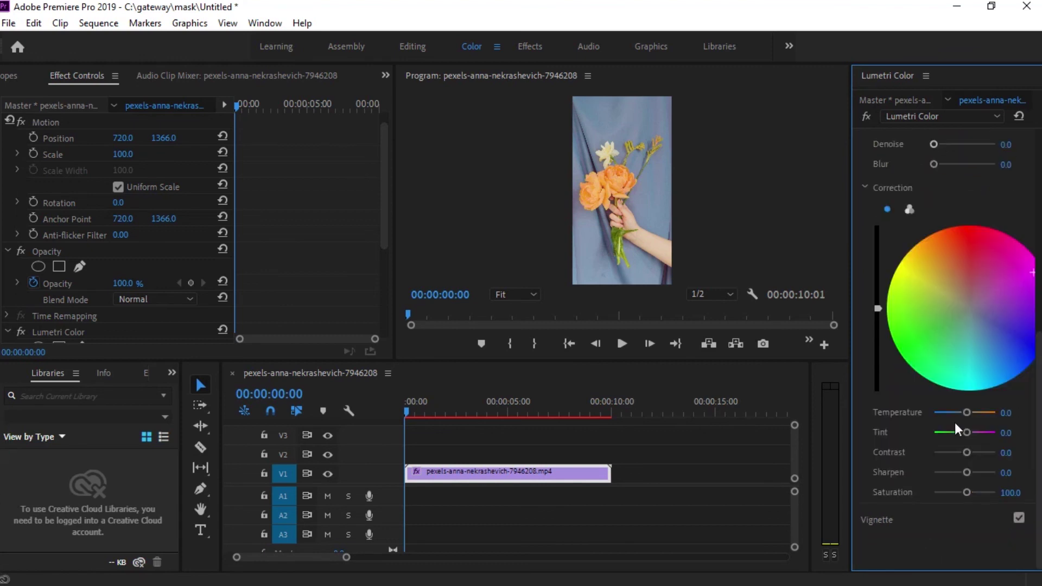
- Set HSL correction Temperature 50.6, Tint 85.2, Contrast and Sharpen 63, Saturation 158
drag(964, 417, 973, 417)
drag(969, 433, 972, 434)
drag(971, 454, 983, 452)
click(984, 472)
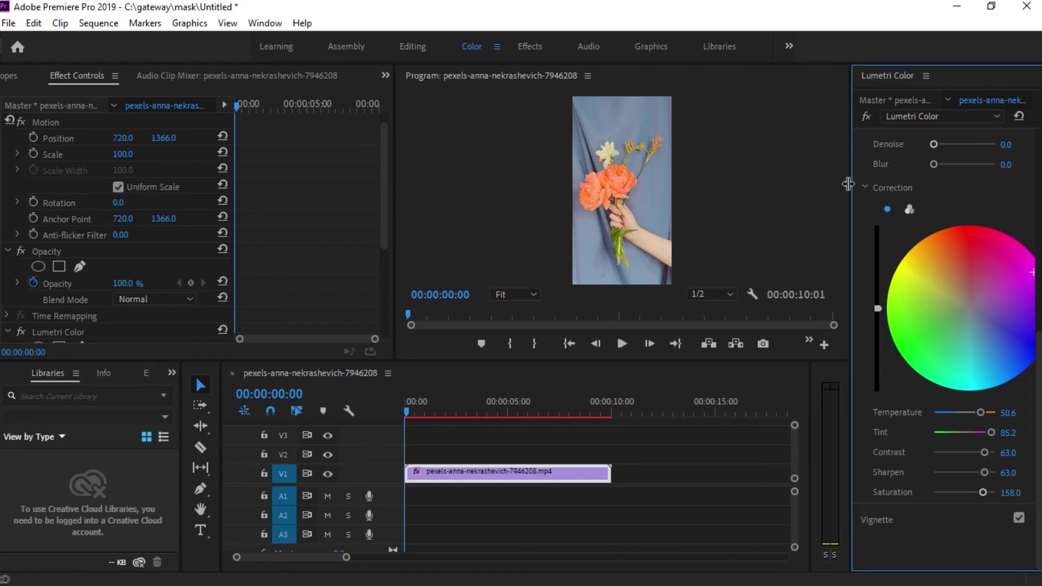
scroll(862, 331, up, 1)
scroll(863, 331, up, 2)
scroll(897, 291, up, 2)
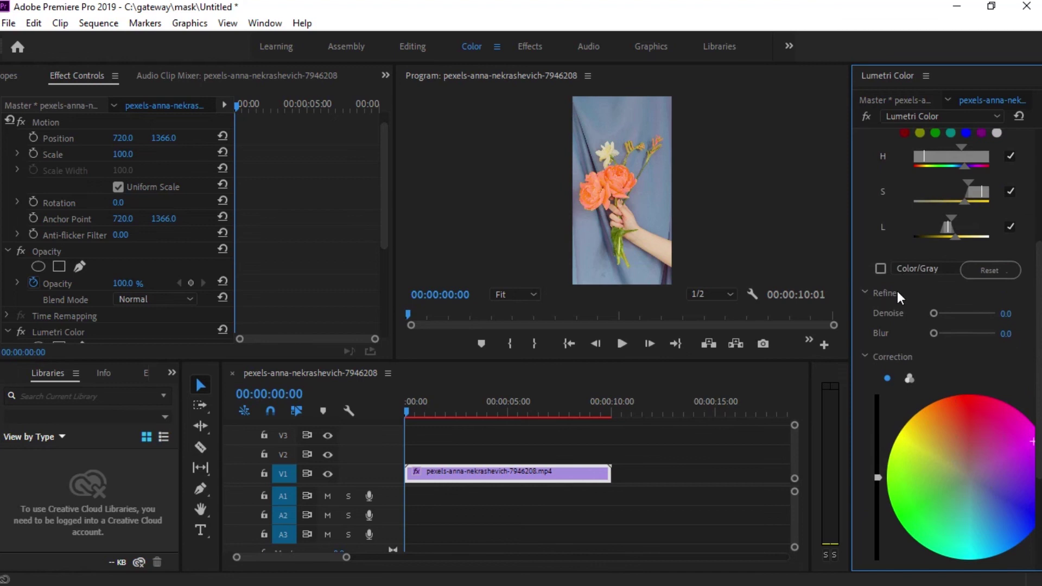
scroll(895, 260, up, 2)
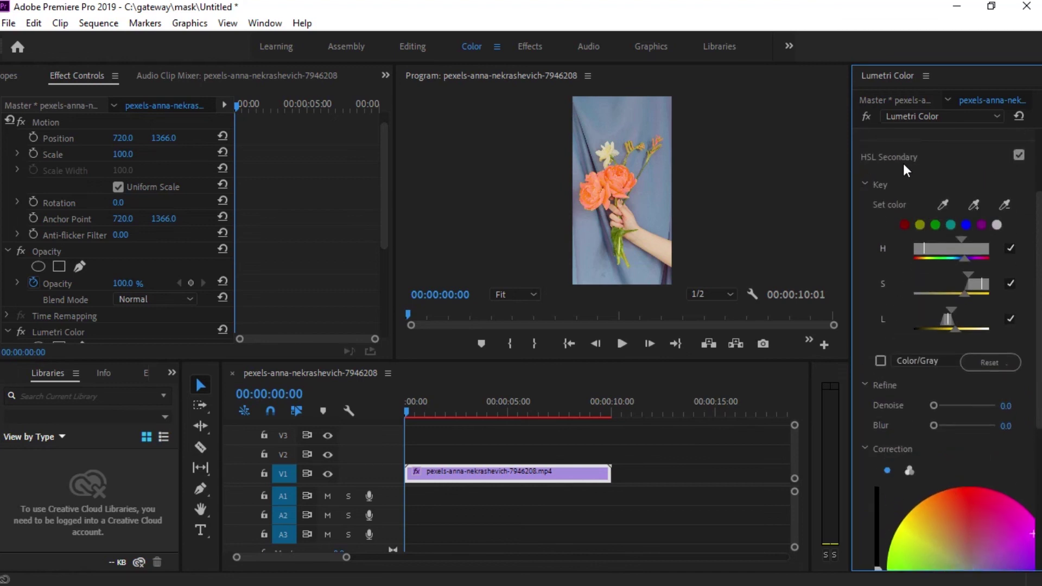